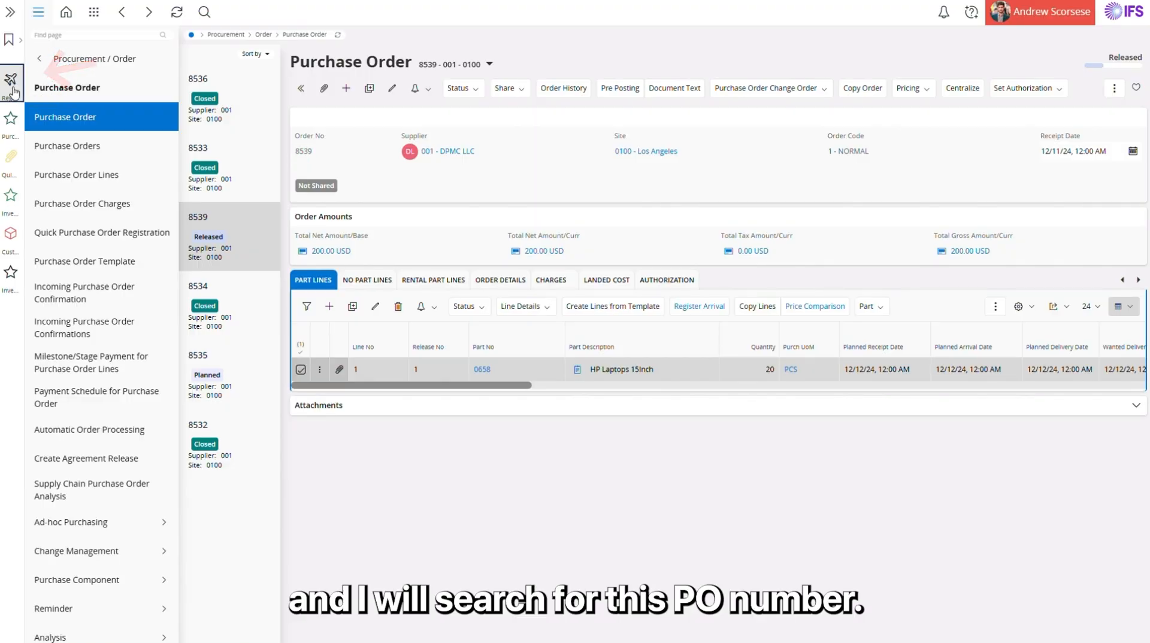
Step: Open Register Arrivals and search for the released laptop purchase order by its order number as Source Ref 1
{"action": "left_click", "coordinate": [12, 91]}
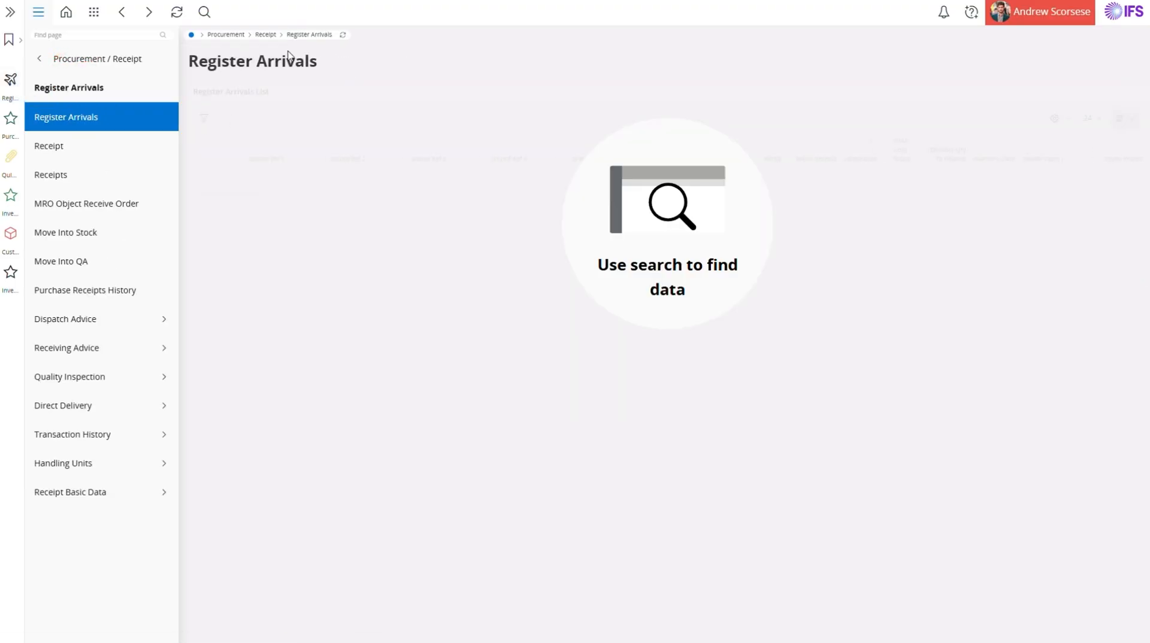
{"action": "left_click", "coordinate": [204, 12]}
{"action": "left_click", "coordinate": [223, 83]}
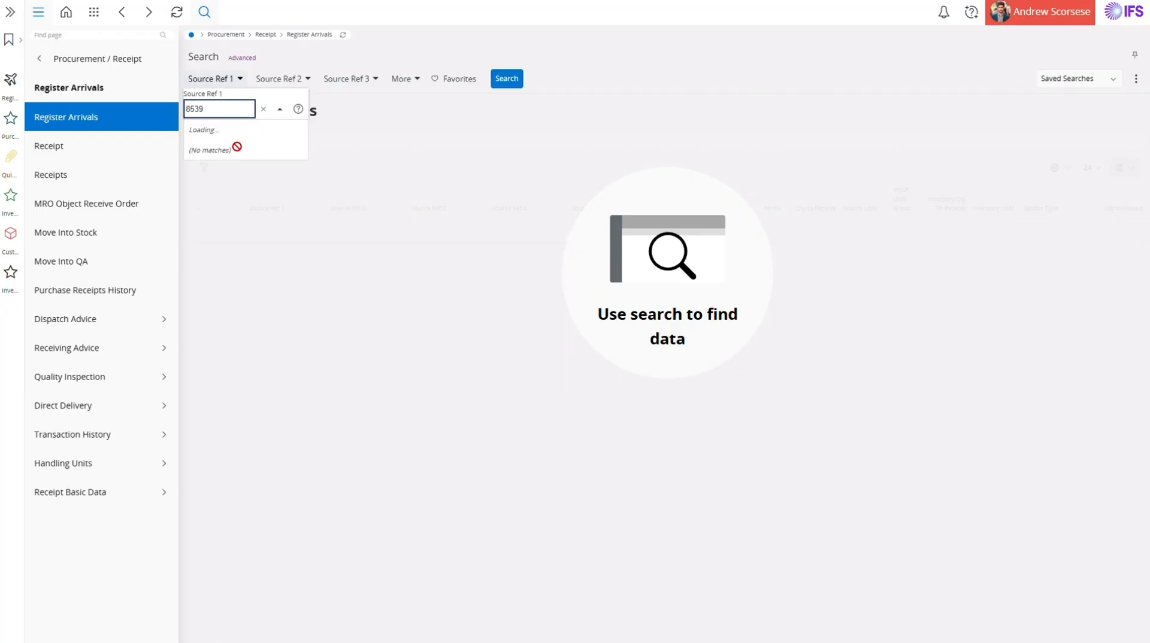
{"action": "left_click", "coordinate": [238, 156]}
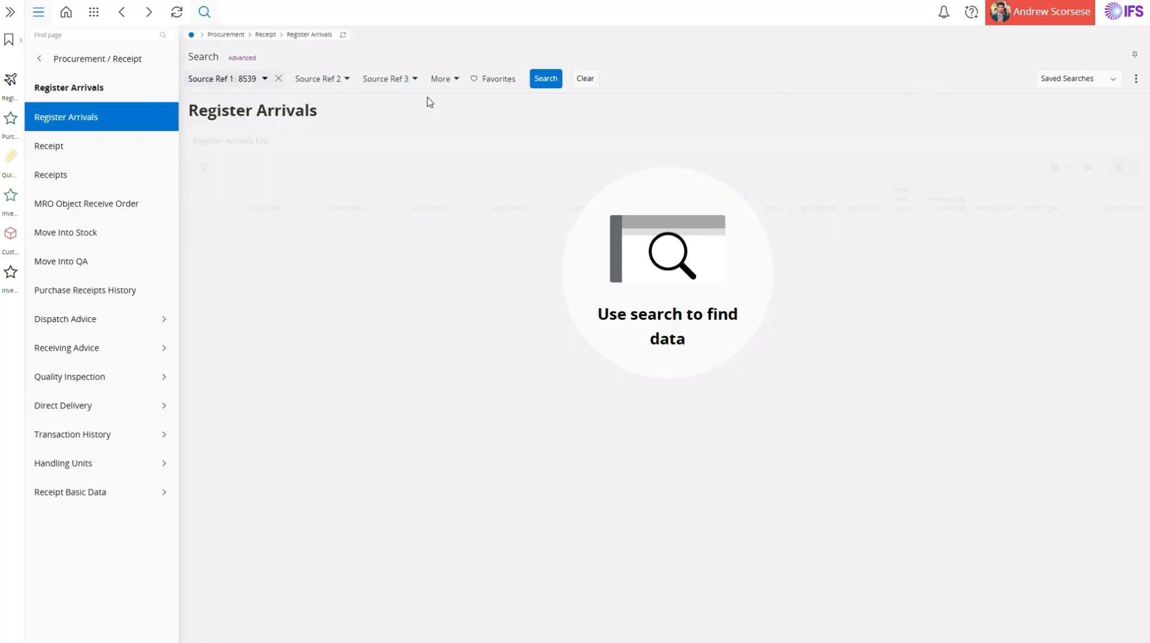
{"action": "left_click", "coordinate": [545, 79]}
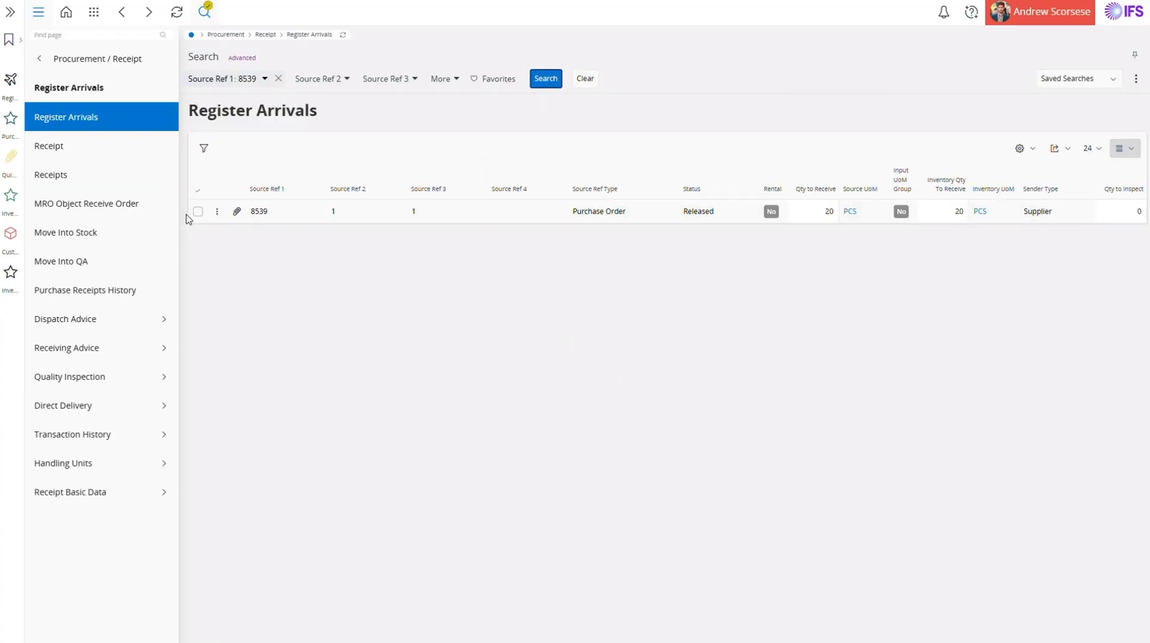
Step: Start receiving the found purchase order line and enter DHL as the receipt reference
{"action": "left_click", "coordinate": [190, 213]}
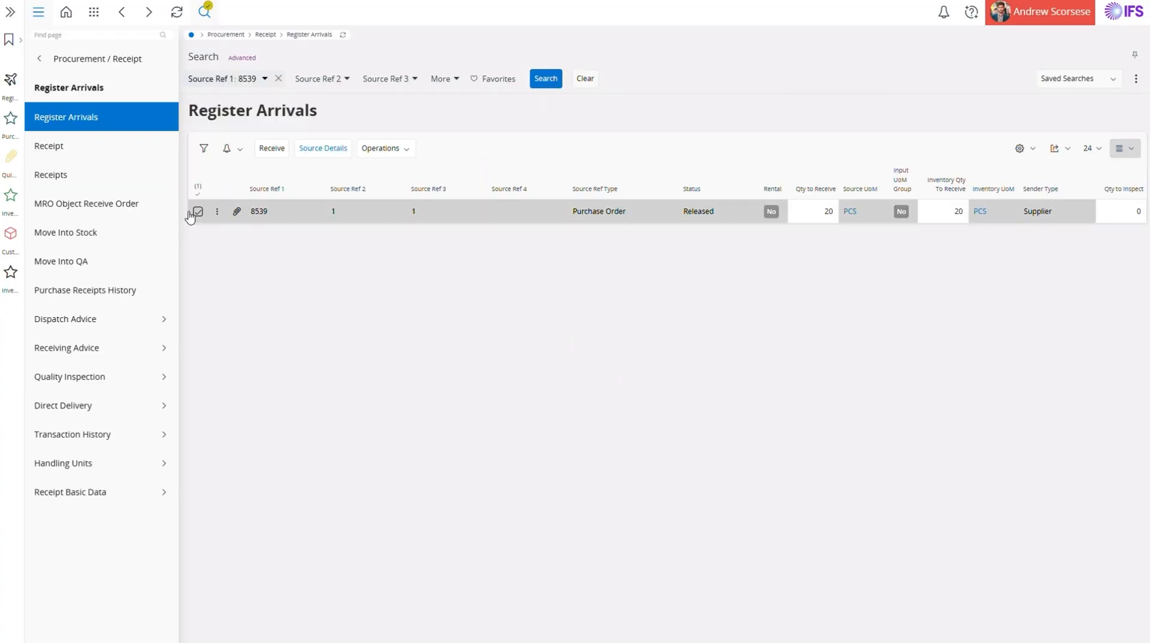
{"action": "left_click", "coordinate": [274, 150]}
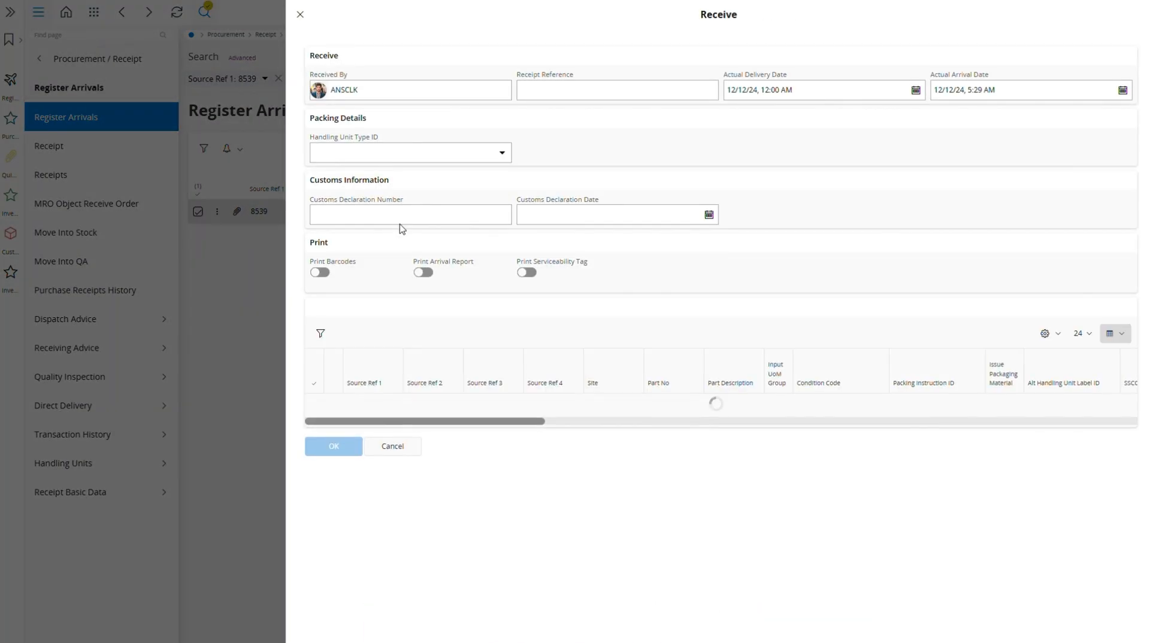
{"action": "left_click", "coordinate": [536, 89]}
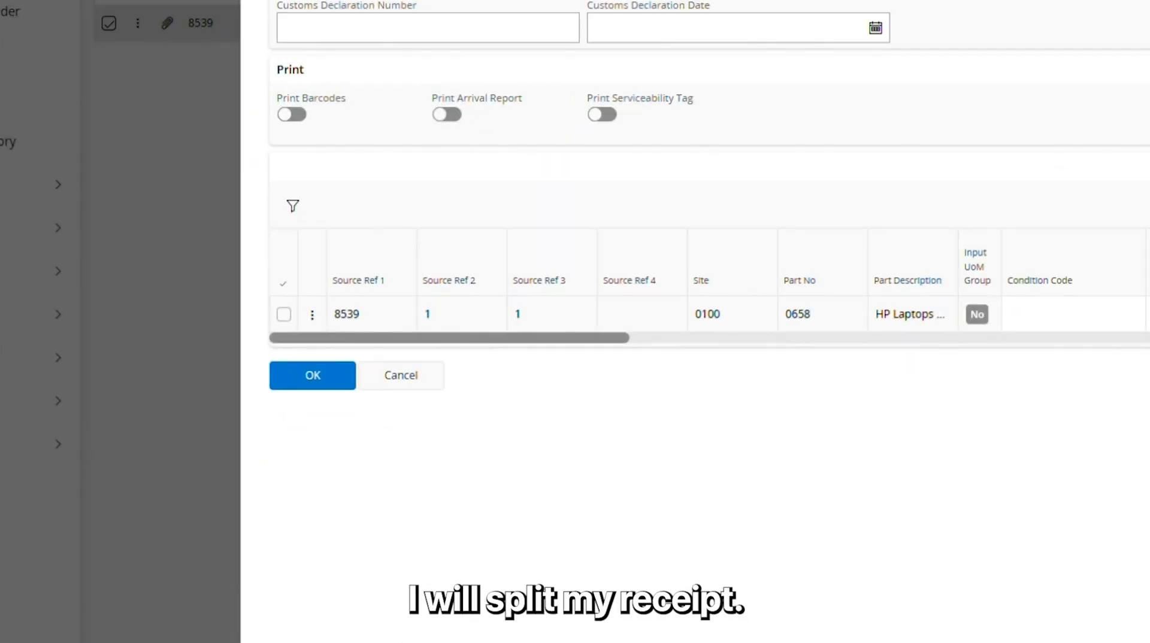
Step: Split the receipt for the HP Laptops 15Inch line and set the existing line's source quantity to receive to 15
{"action": "left_click", "coordinate": [284, 313]}
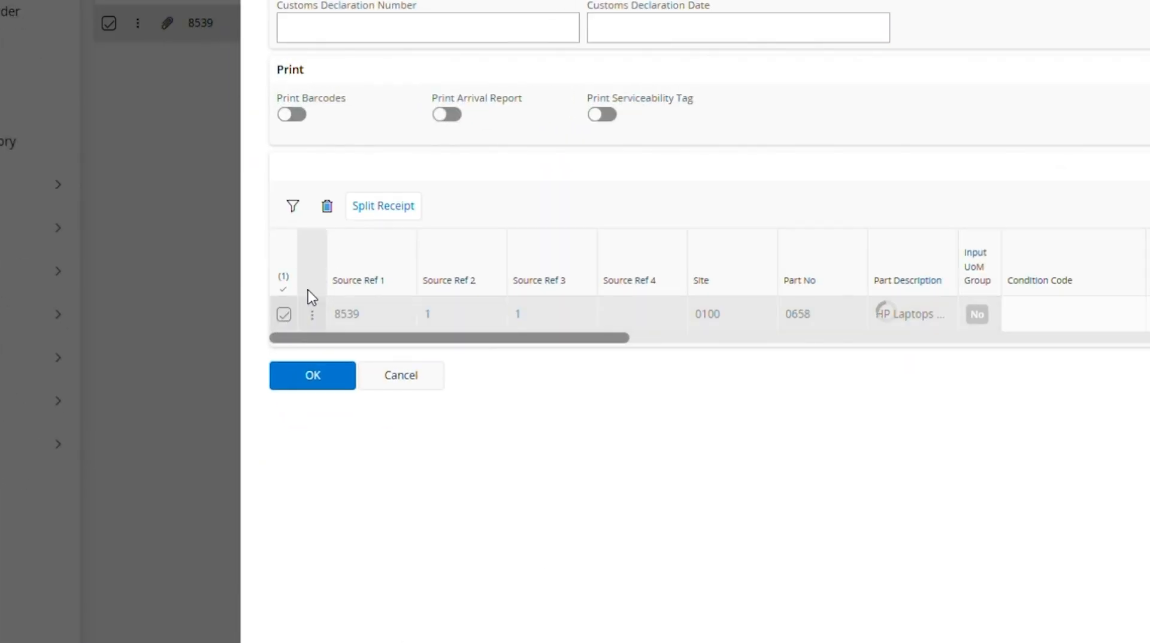
{"action": "left_click", "coordinate": [373, 205]}
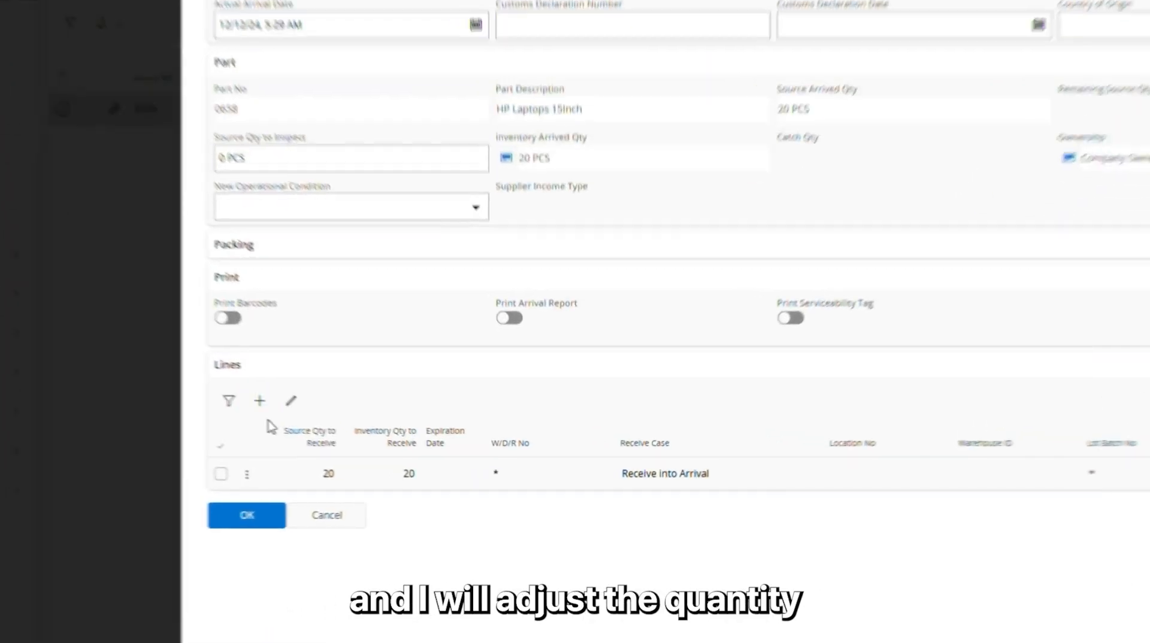
{"action": "left_click", "coordinate": [291, 400]}
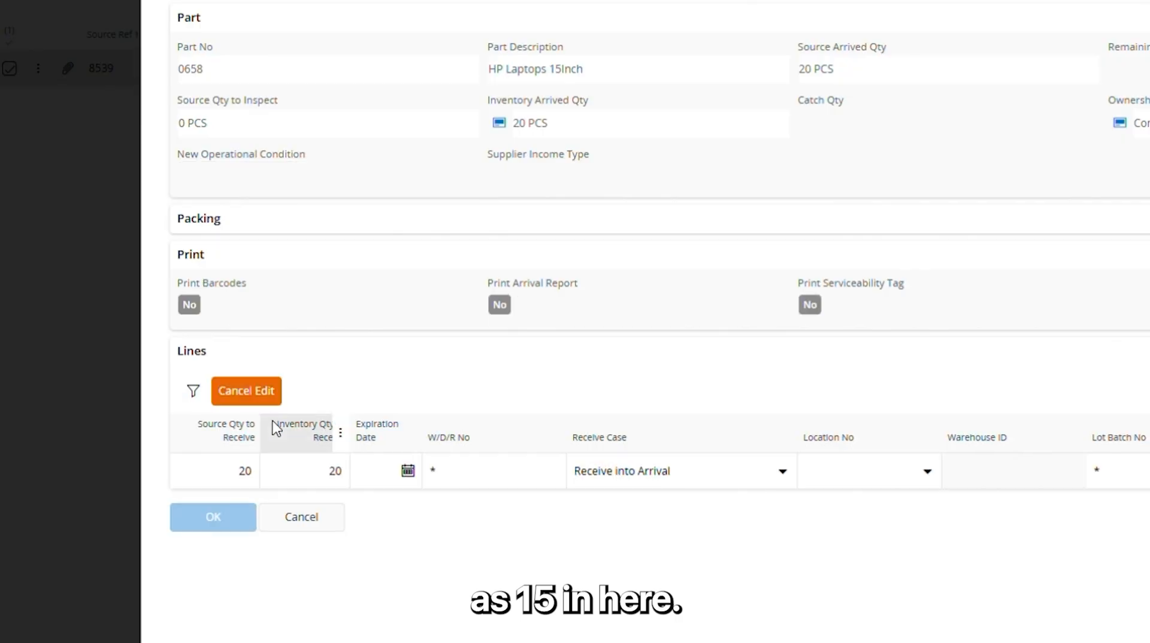
{"action": "left_click", "coordinate": [251, 468]}
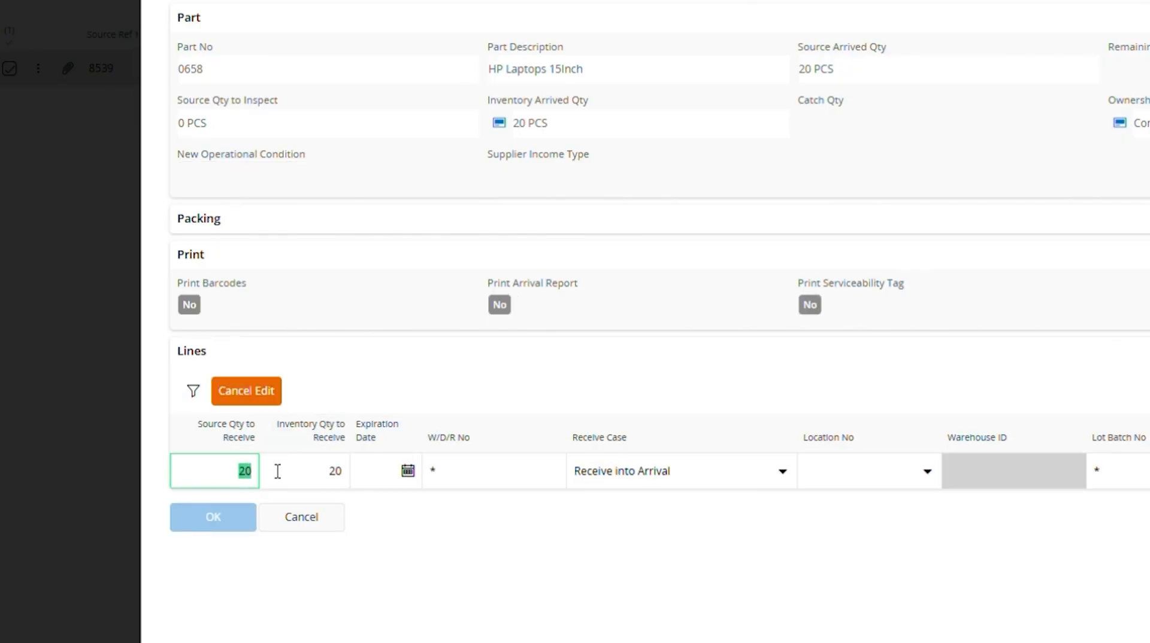
{"action": "type", "text": "15"}
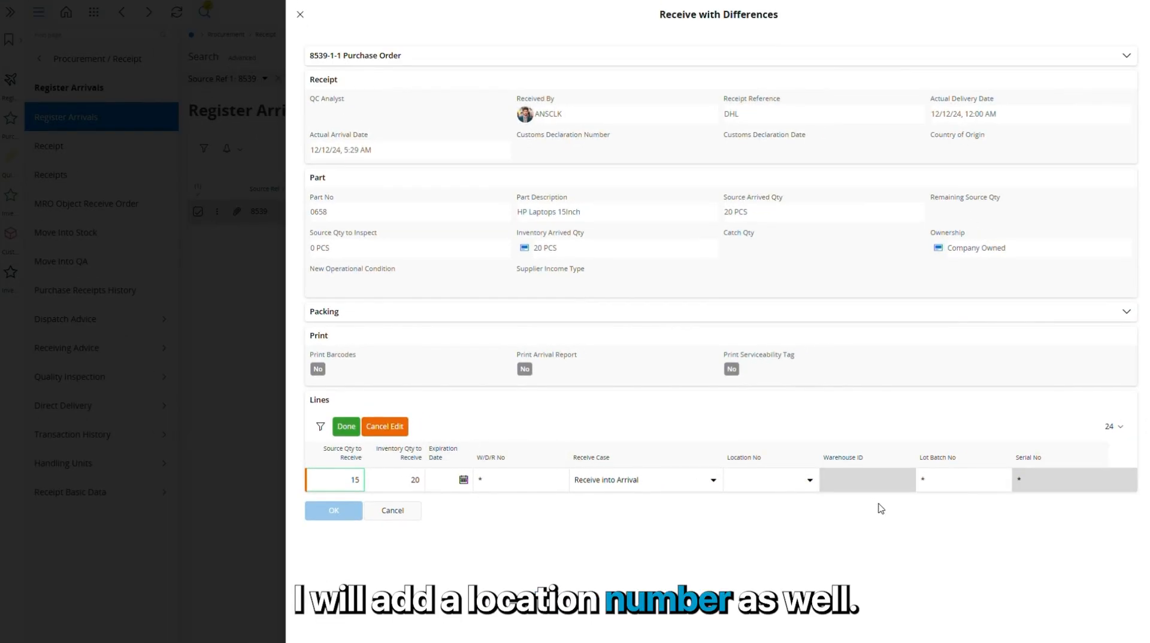
Step: Assign picking location 4946 (PICKING3) to the 15-piece receipt line and save the line
{"action": "left_click", "coordinate": [807, 481]}
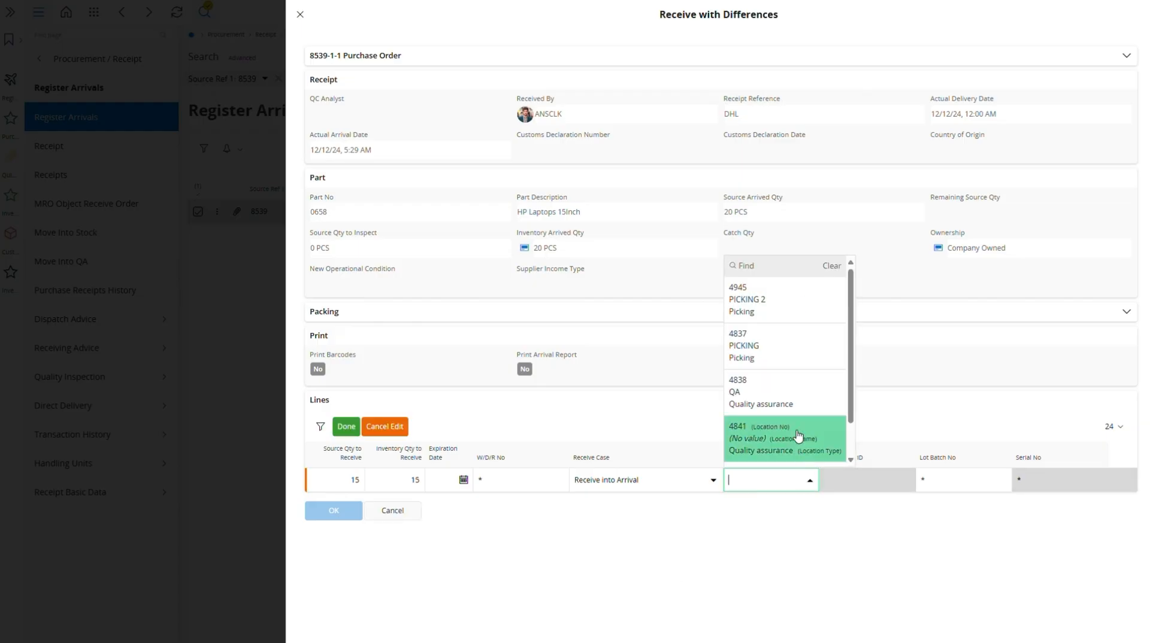
{"action": "left_click", "coordinate": [773, 274]}
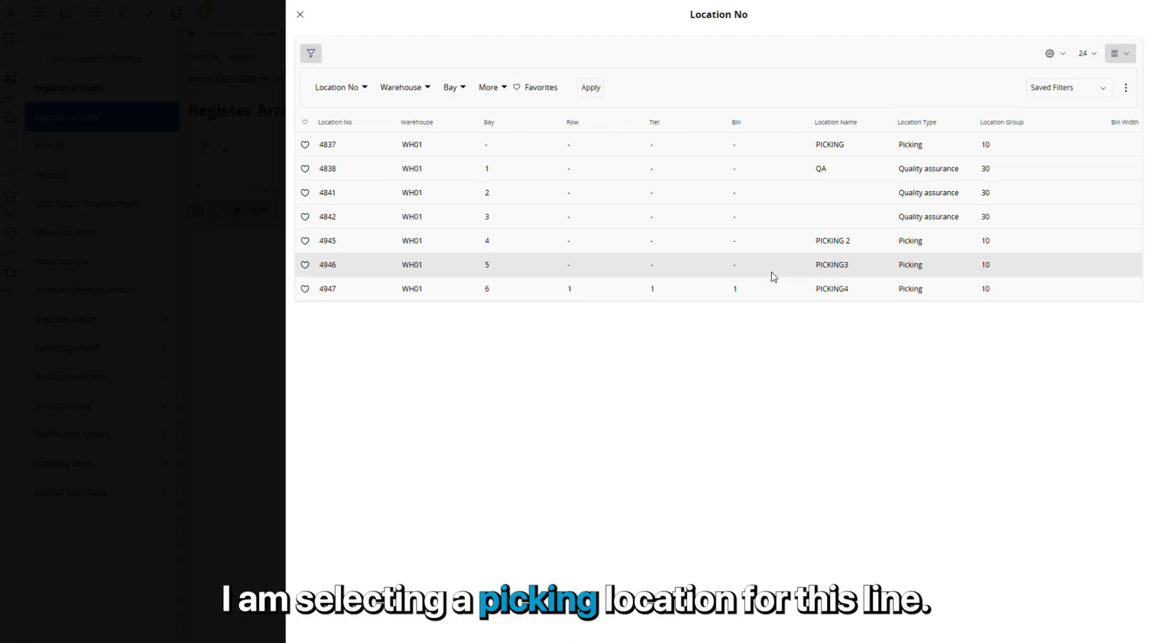
{"action": "left_click", "coordinate": [843, 265]}
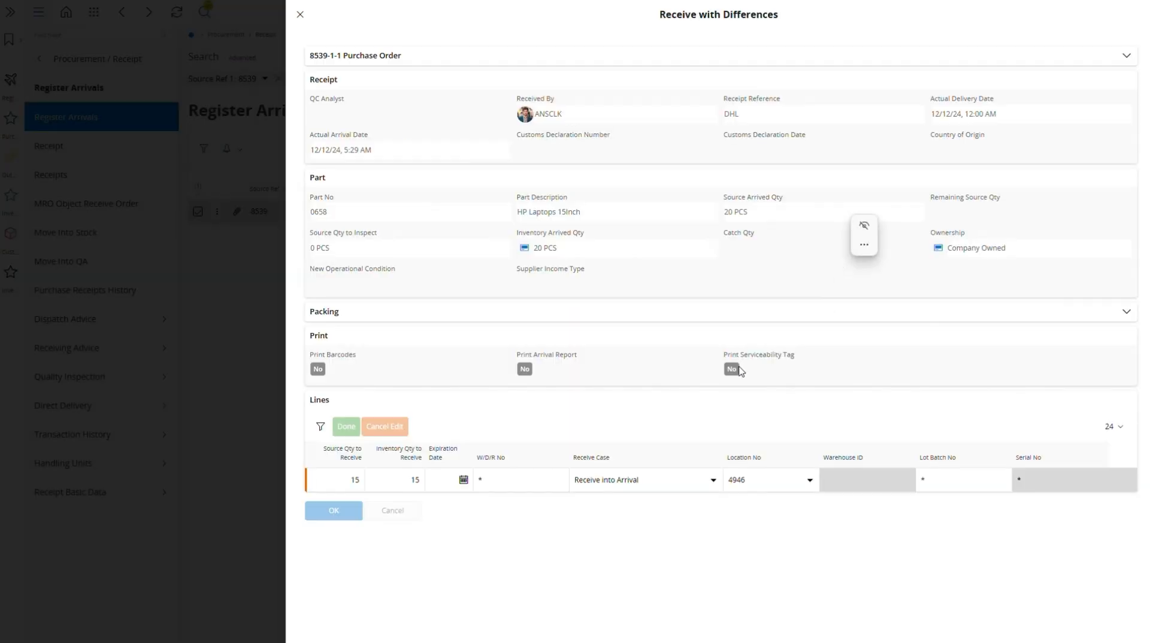
{"action": "left_click", "coordinate": [347, 427]}
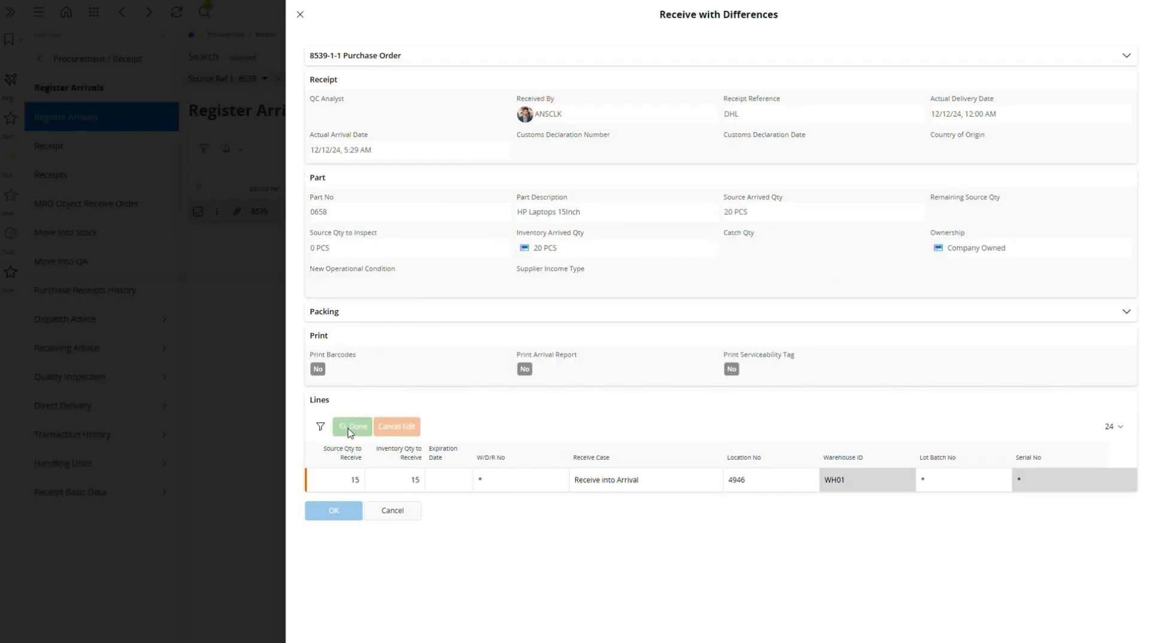
Step: Add a second receipt line with a source quantity of 5 in location 4946 and save it
{"action": "left_click", "coordinate": [343, 427]}
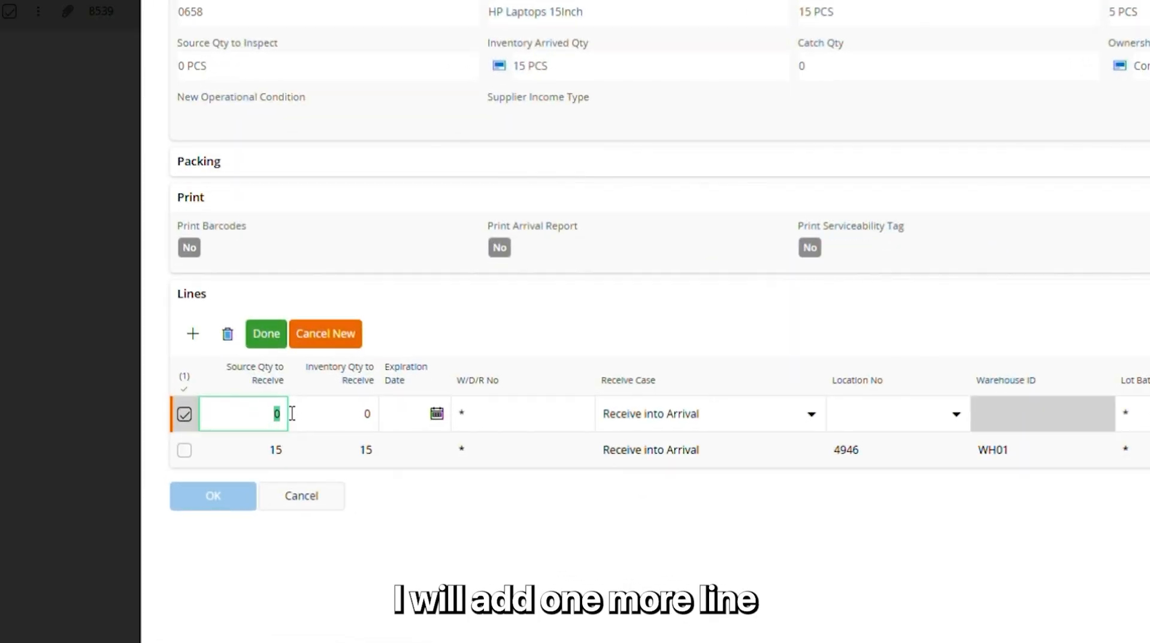
{"action": "left_click", "coordinate": [876, 422]}
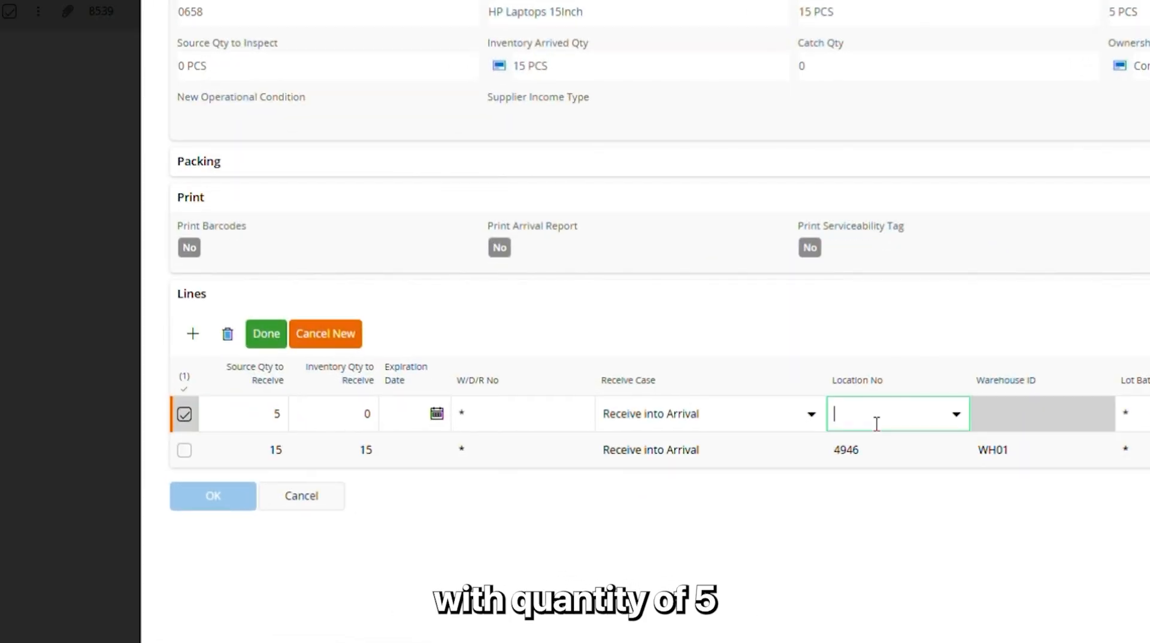
{"action": "type", "text": "4946"}
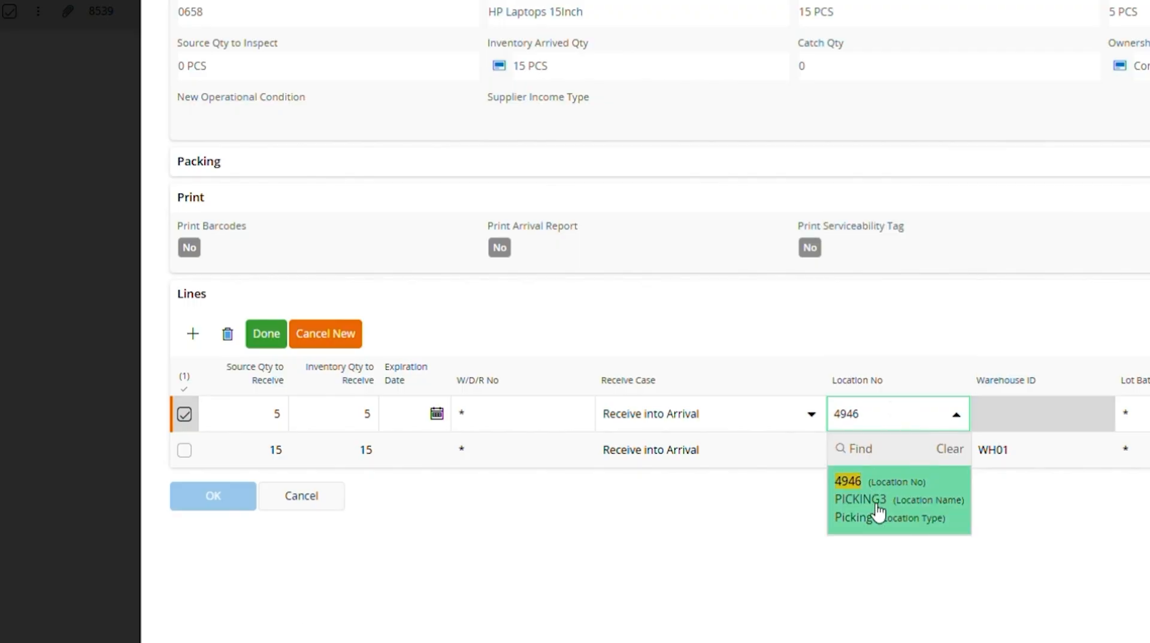
{"action": "left_click", "coordinate": [876, 512]}
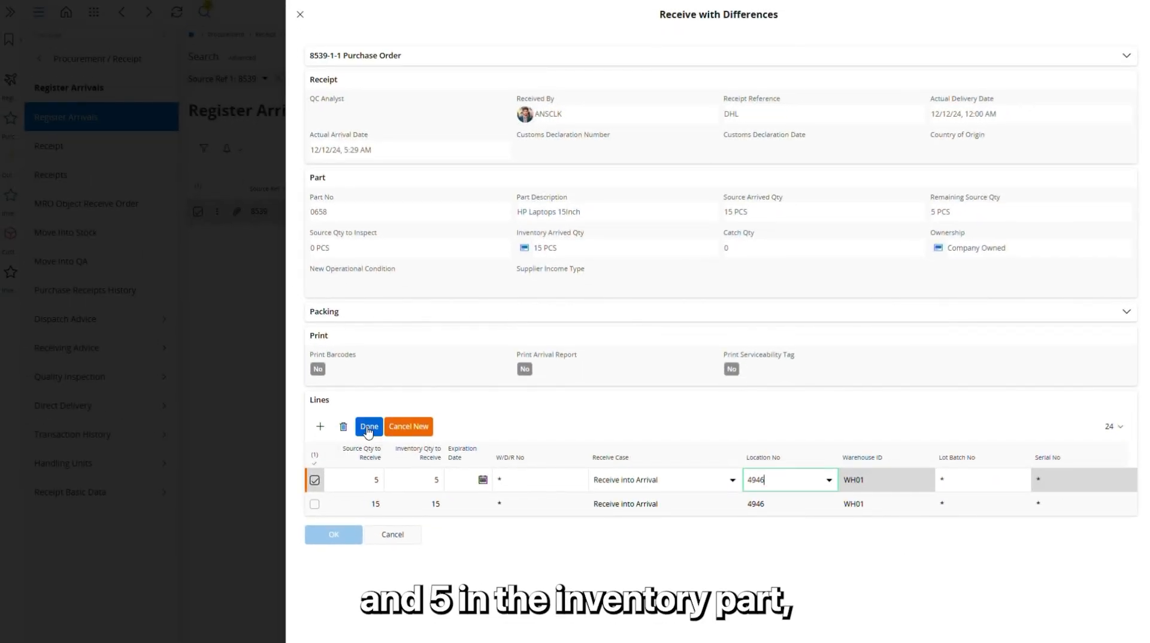
{"action": "left_click", "coordinate": [368, 428]}
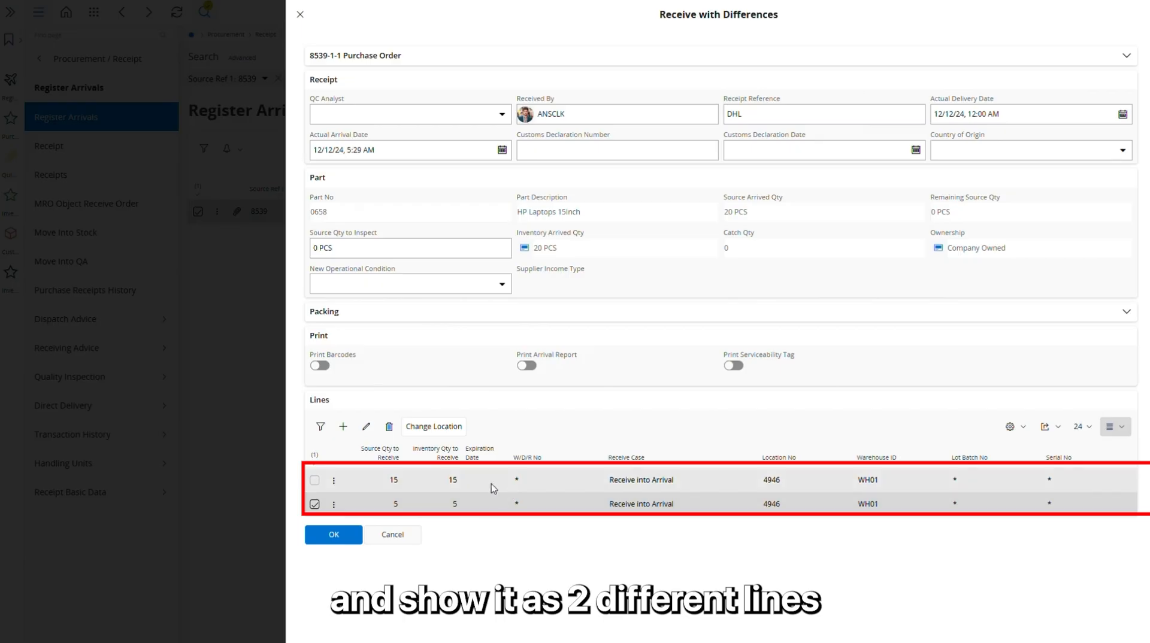
Step: Set the 5-piece line's W/D/R No to DAMAGE PACKING, save it, and proceed with receiving the split receipt
{"action": "left_click", "coordinate": [366, 426]}
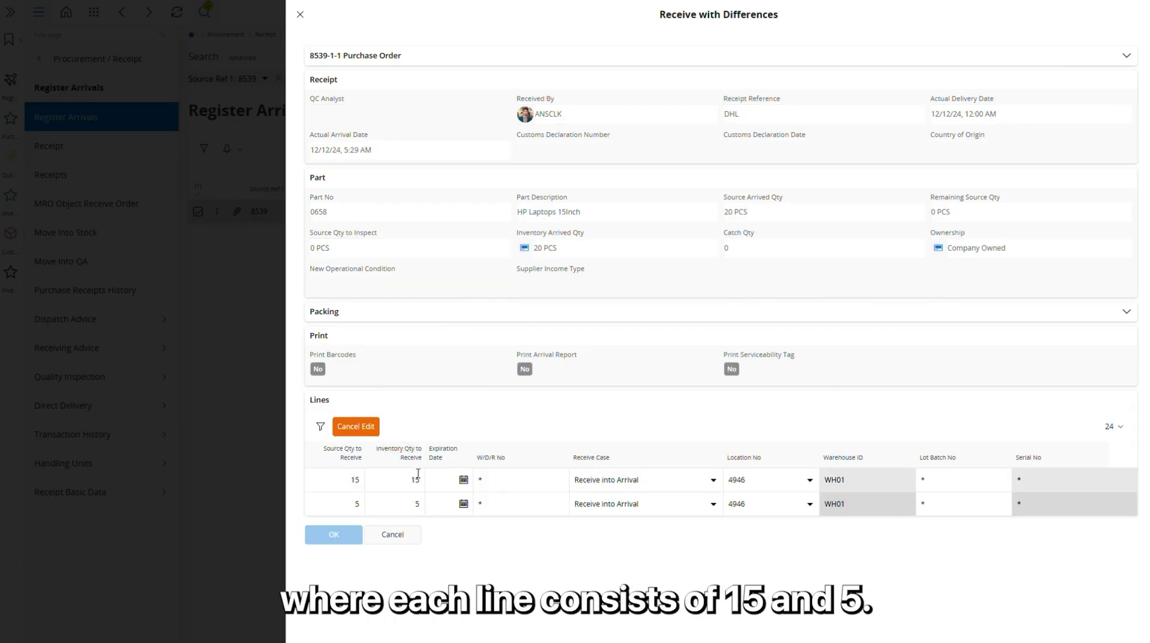
{"action": "left_click", "coordinate": [491, 501]}
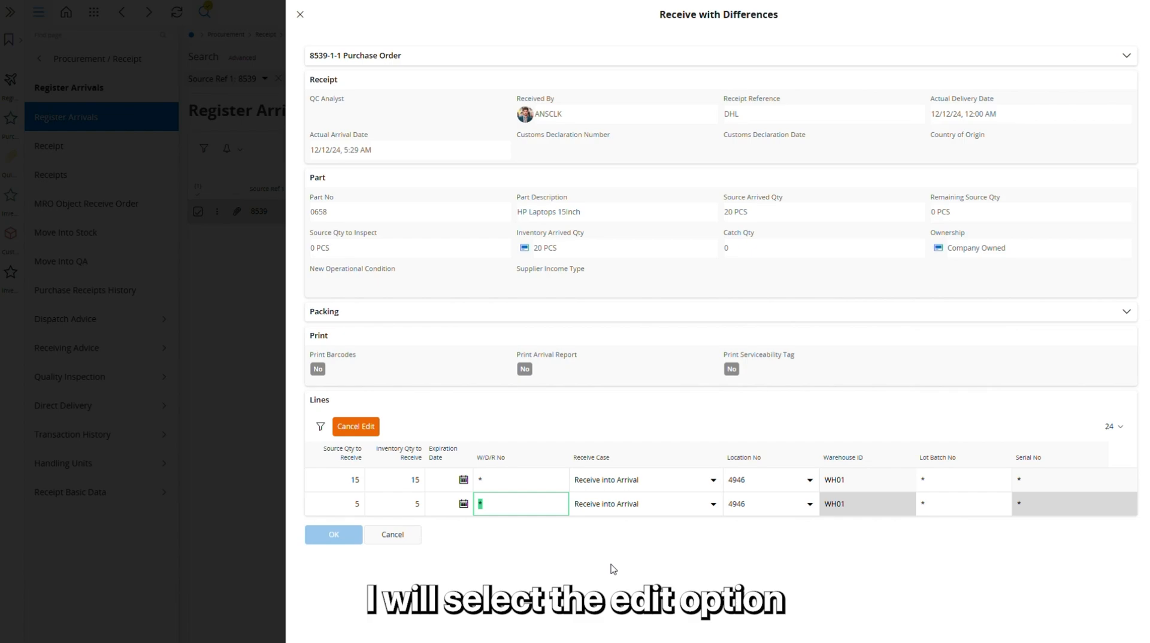
{"action": "type", "text": "D"}
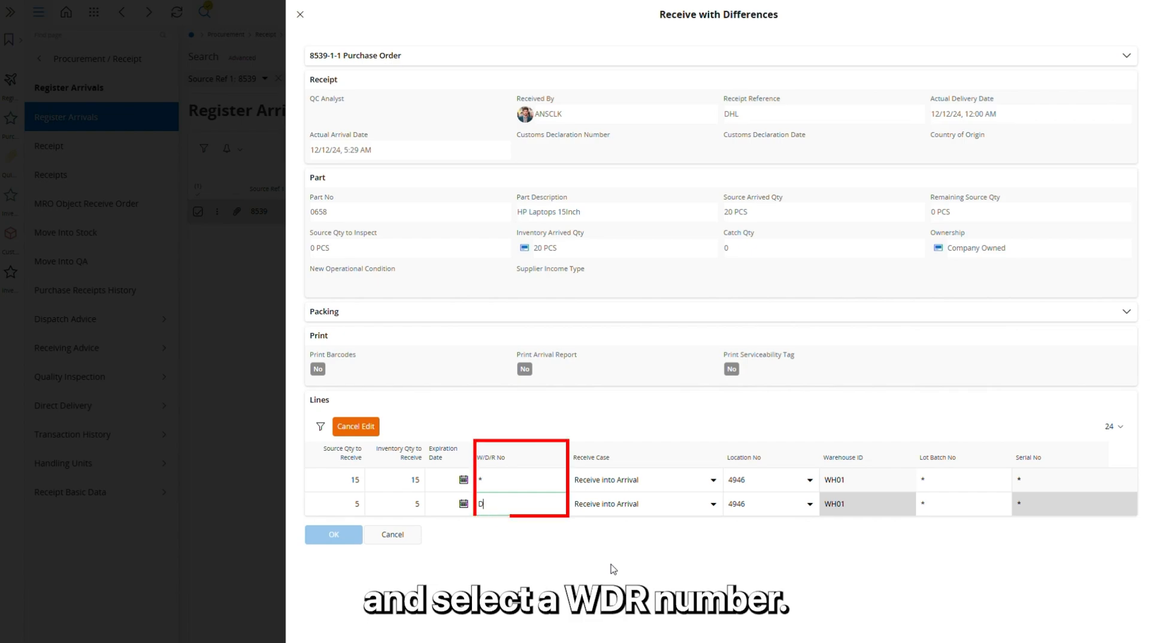
{"action": "type", "text": "AMAGE"}
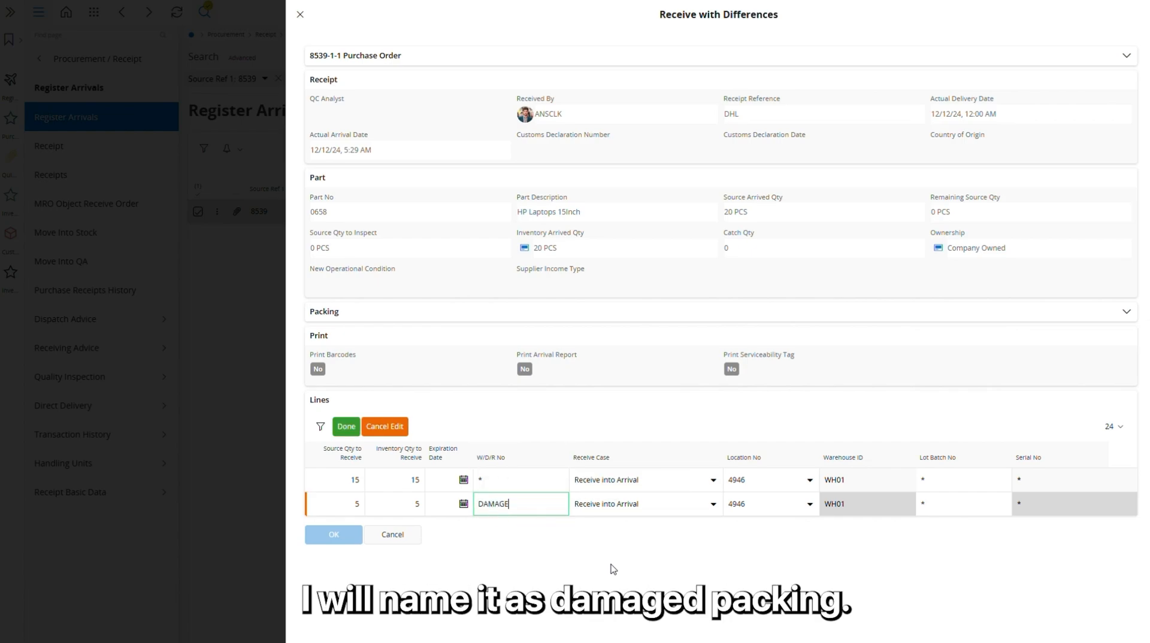
{"action": "type", "text": " PACKI"}
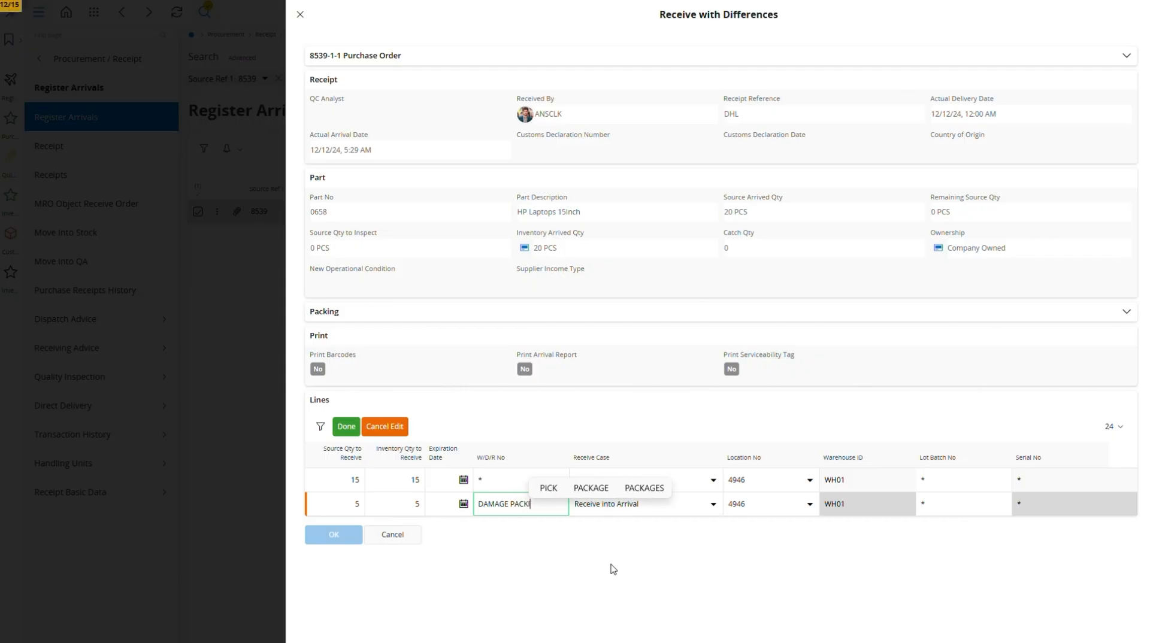
{"action": "type", "text": "NG"}
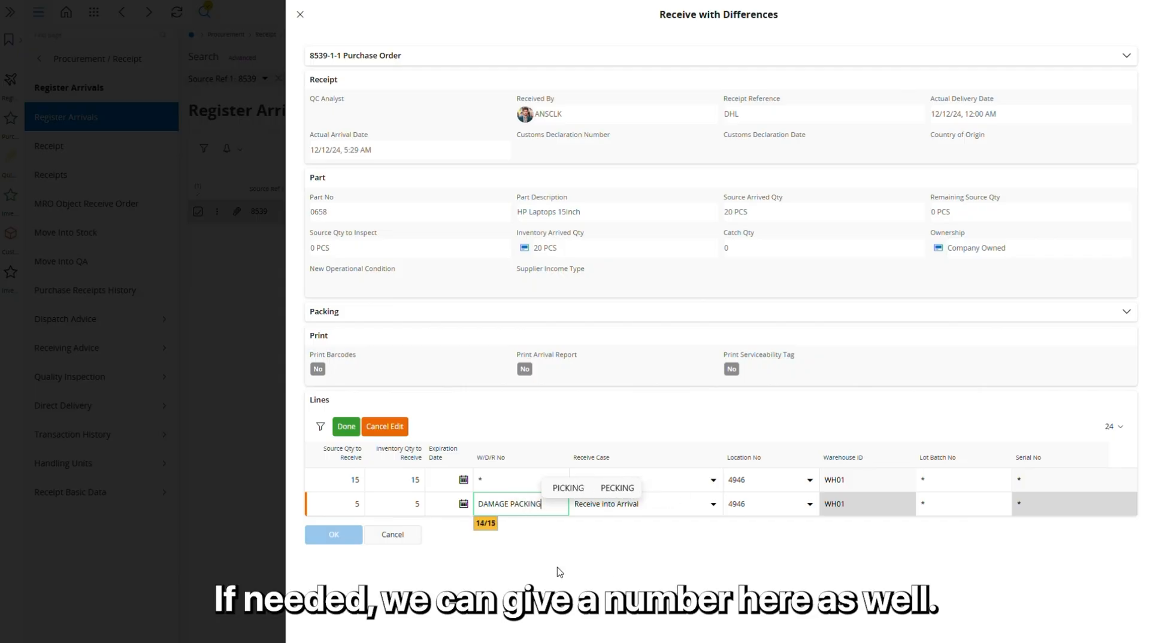
{"action": "left_click", "coordinate": [347, 427]}
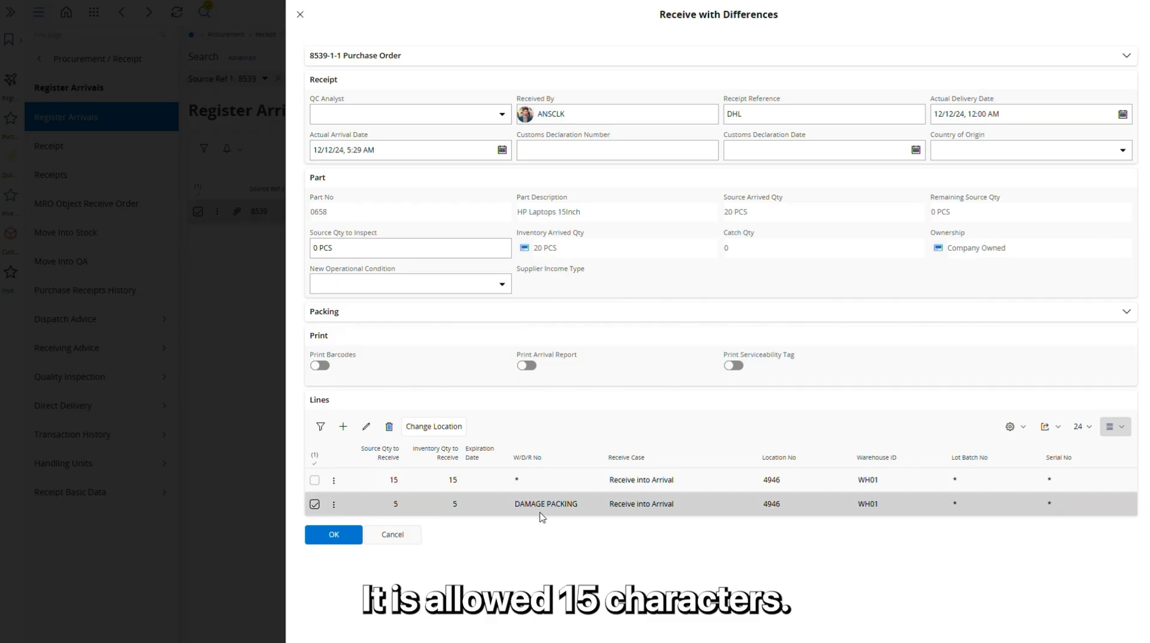
{"action": "left_click", "coordinate": [333, 534]}
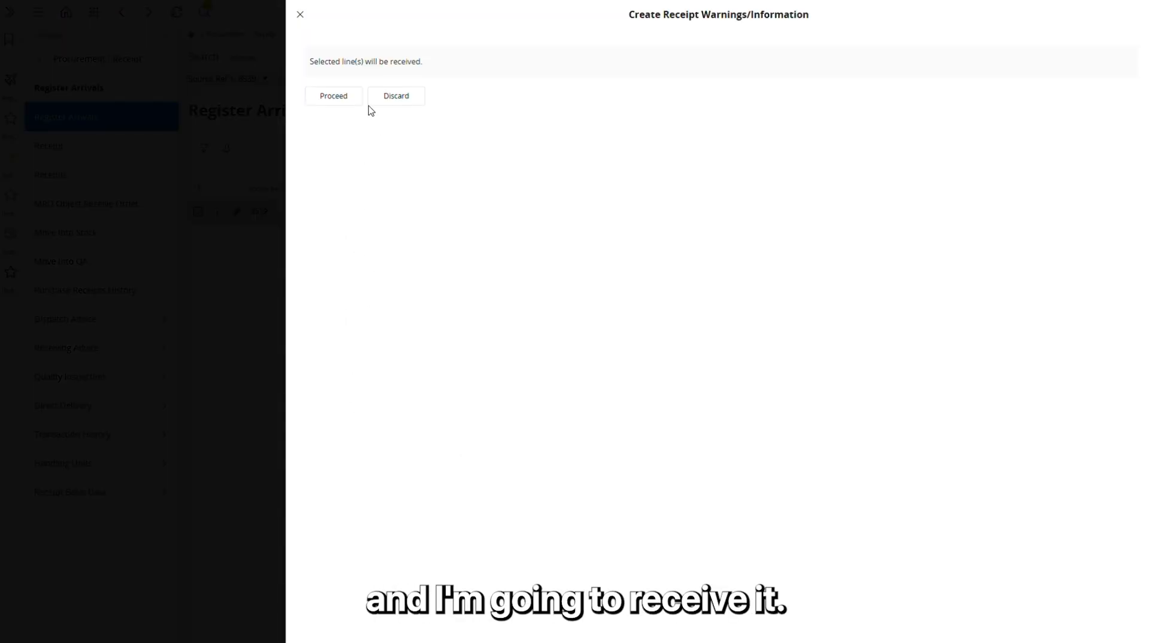
{"action": "left_click", "coordinate": [341, 96]}
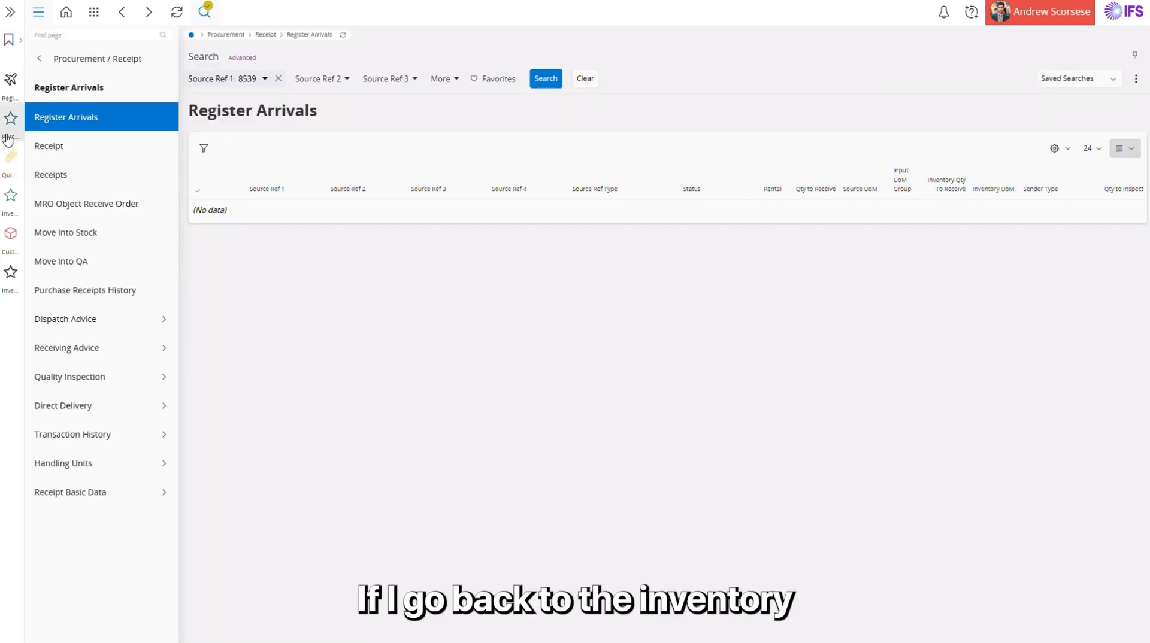
Step: Search Inventory Parts In Stock for part 0658 at location 4946
{"action": "left_click", "coordinate": [8, 279]}
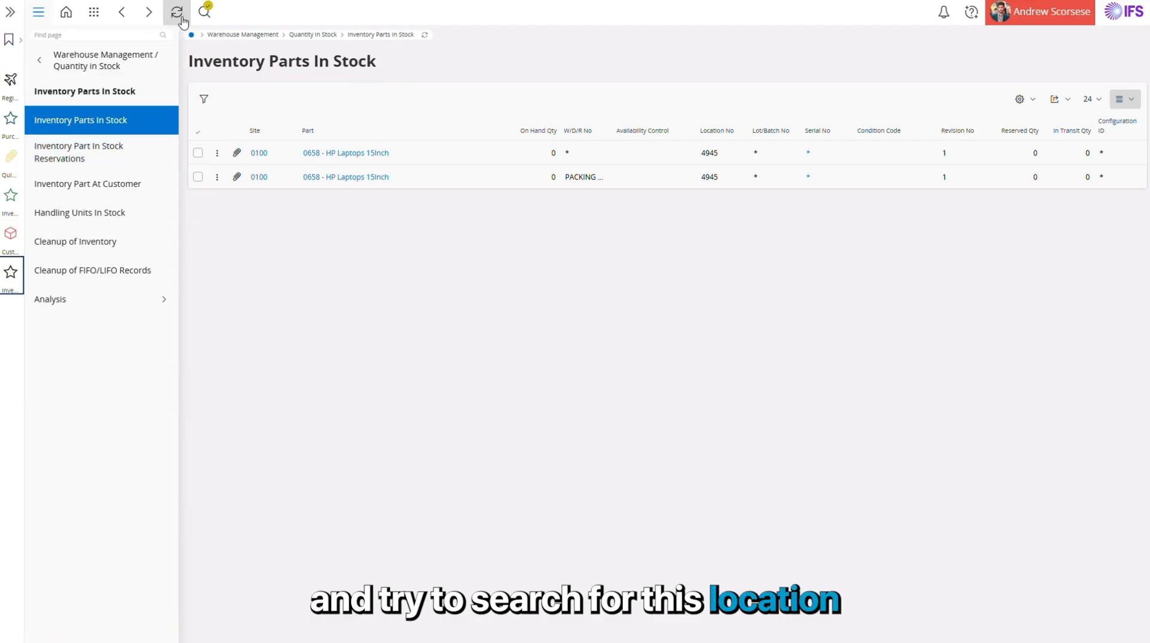
{"action": "left_click", "coordinate": [204, 12]}
{"action": "left_click", "coordinate": [373, 84]}
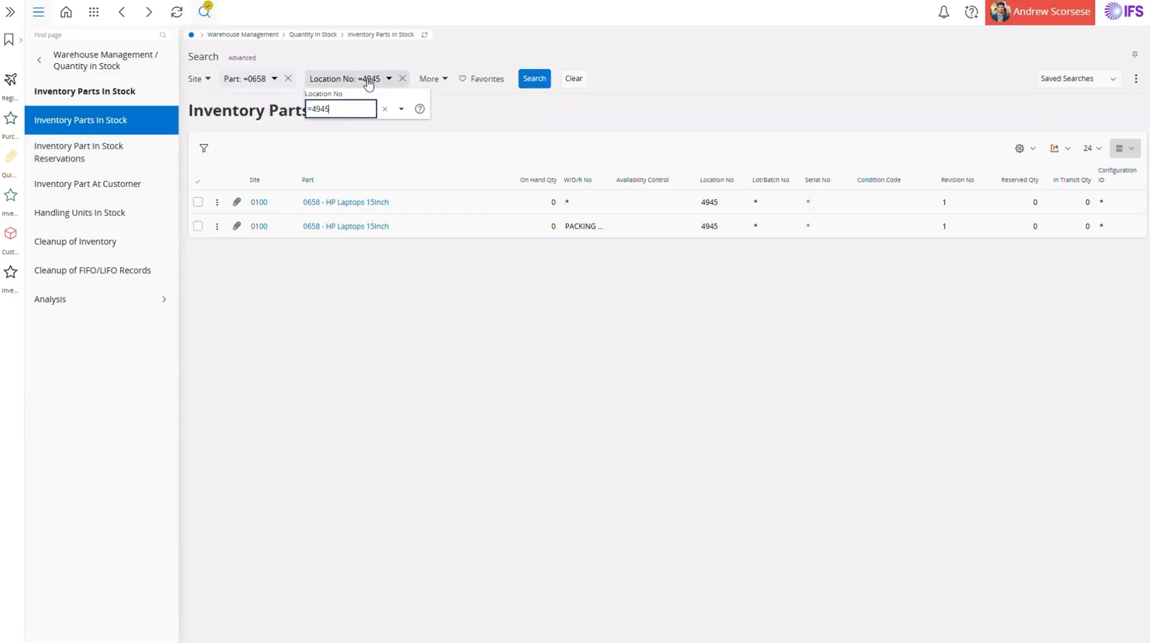
{"action": "key", "text": "BackSpace"}
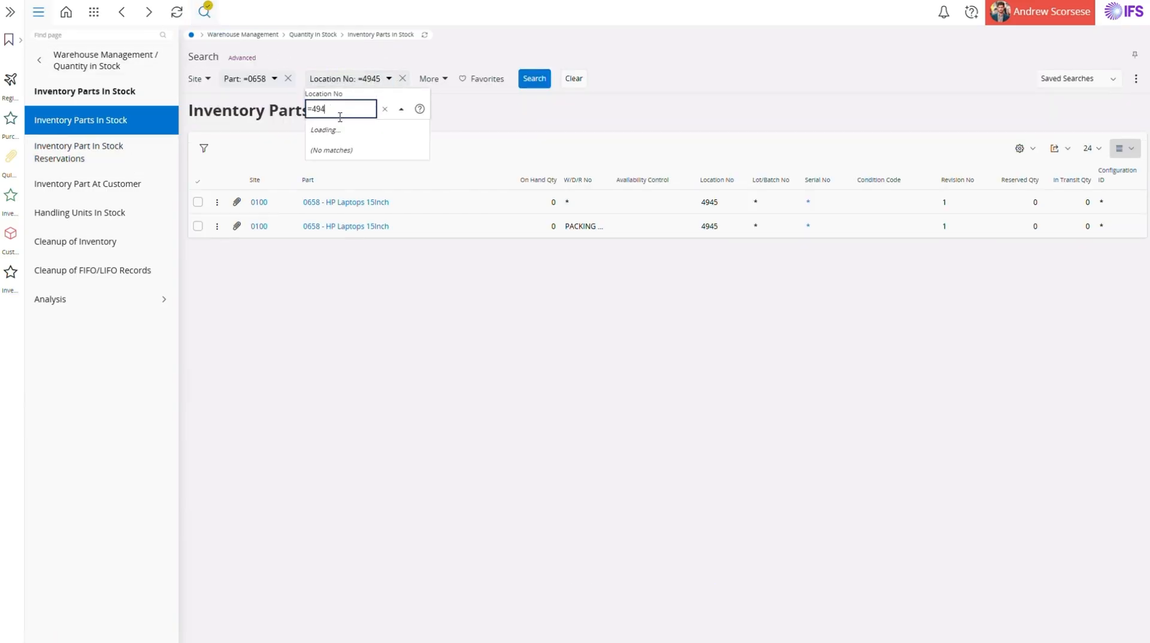
{"action": "type", "text": "6"}
{"action": "key", "text": "Return"}
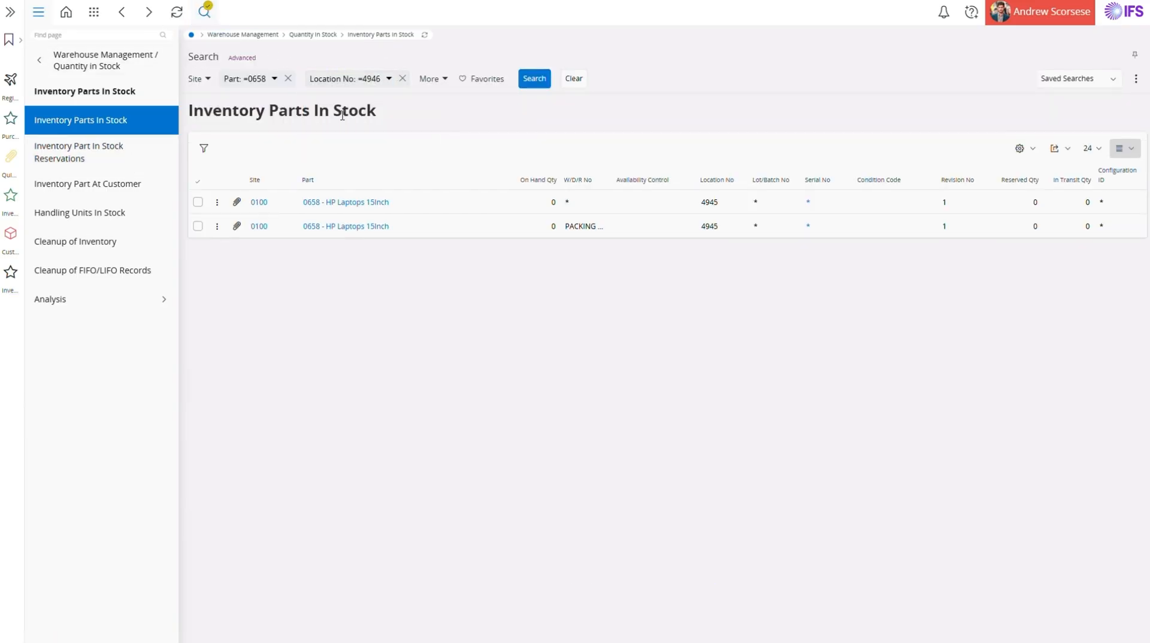
{"action": "left_click", "coordinate": [534, 79]}
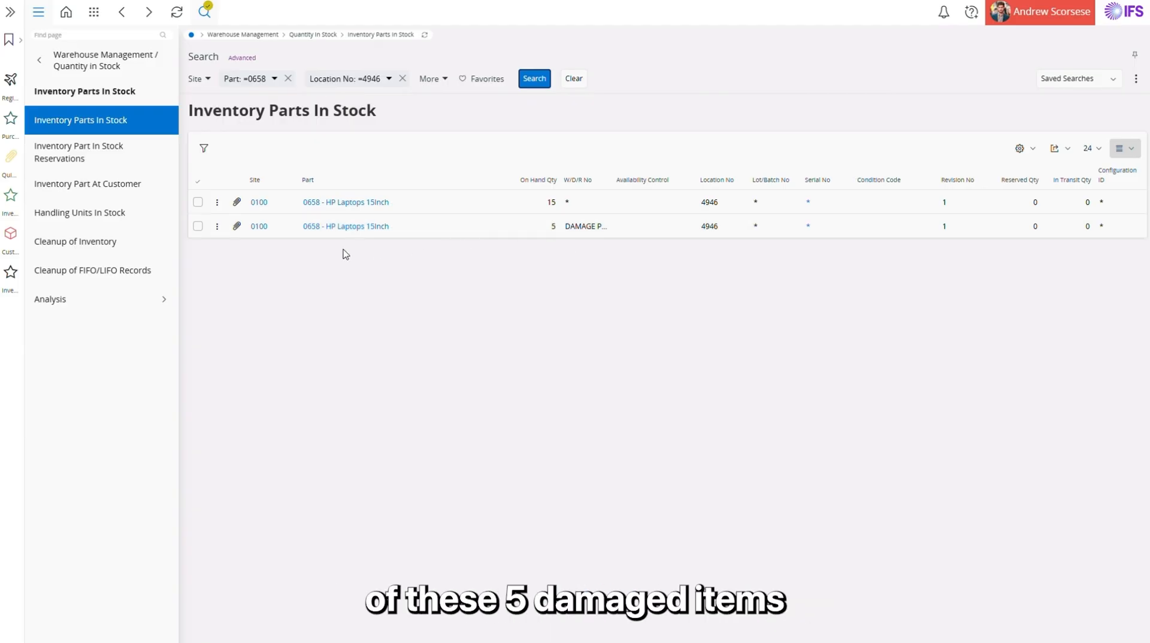
Step: Change the availability control of the 5-piece DAMAGE PACKING stock line to RESERVATION_CONTROL
{"action": "left_click", "coordinate": [199, 226]}
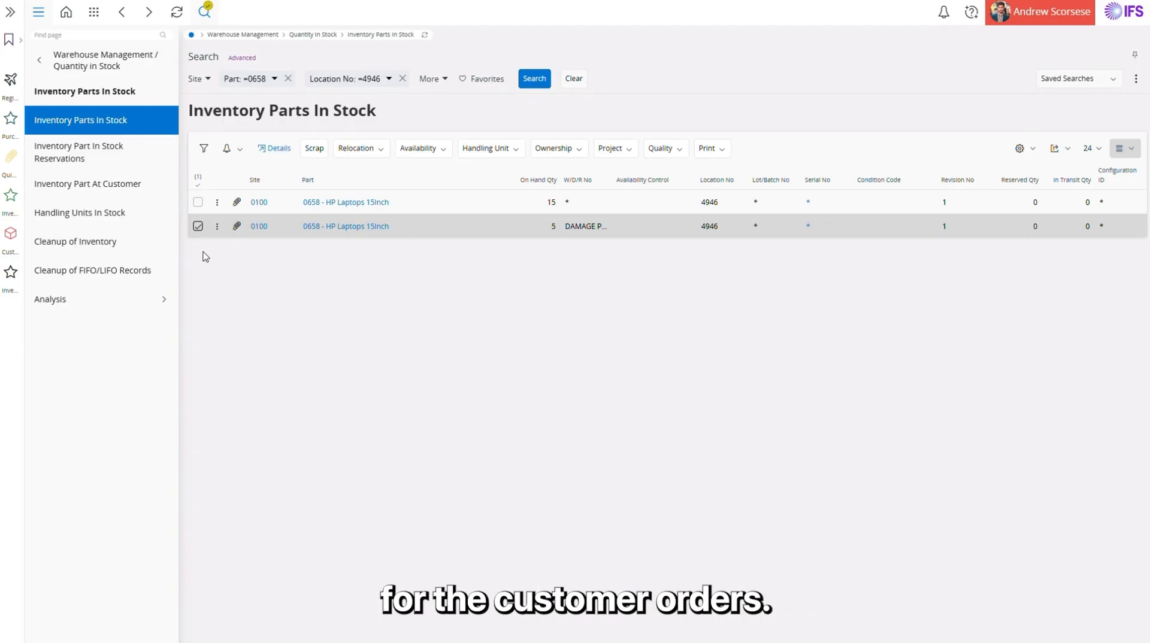
{"action": "left_click", "coordinate": [419, 149]}
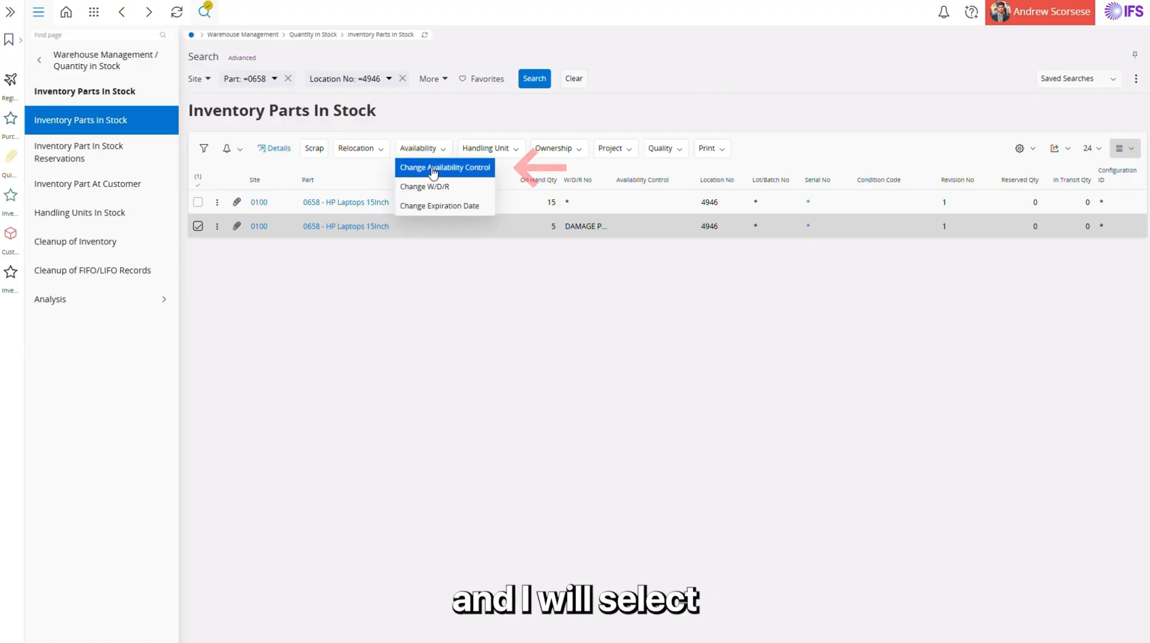
{"action": "left_click", "coordinate": [433, 173]}
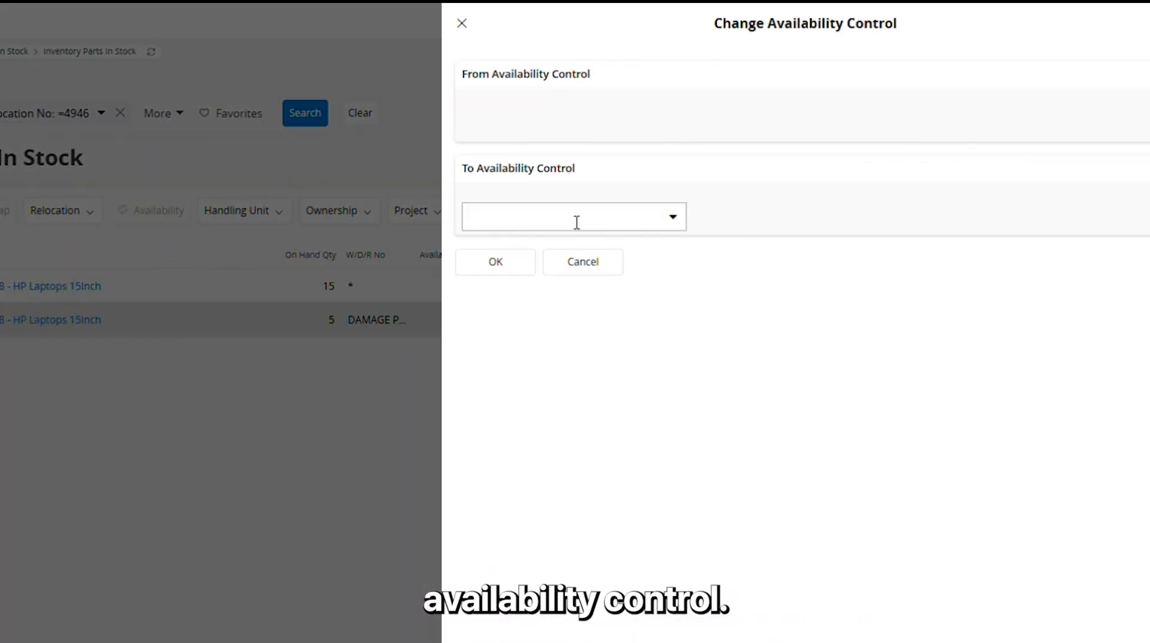
{"action": "left_click", "coordinate": [666, 226]}
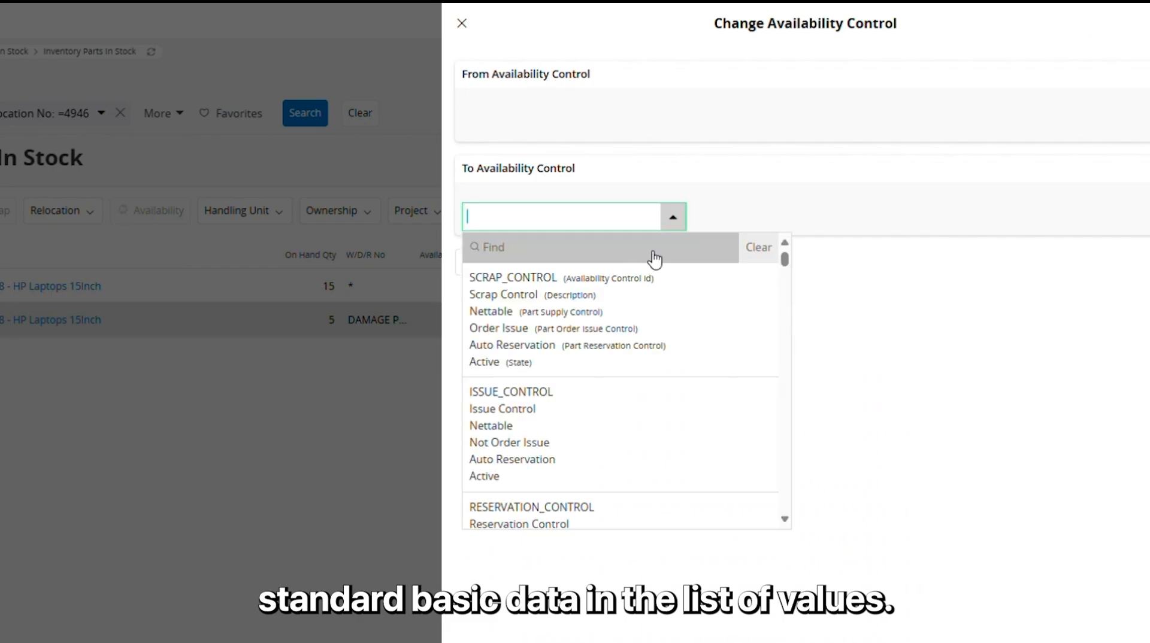
{"action": "left_click", "coordinate": [628, 251]}
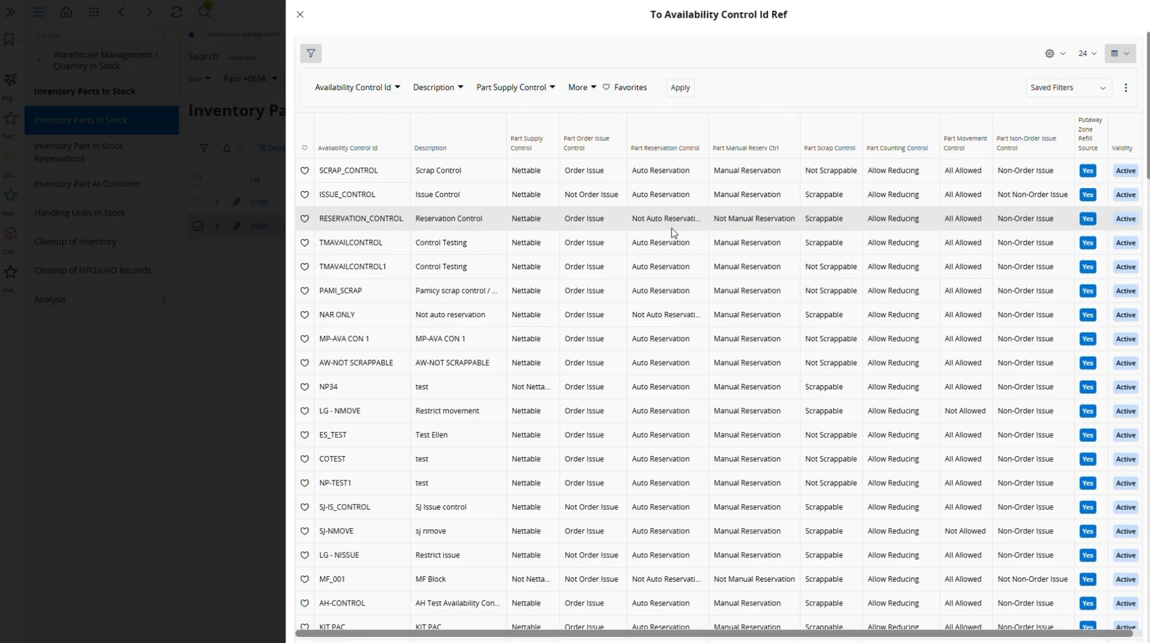
{"action": "left_click", "coordinate": [336, 220]}
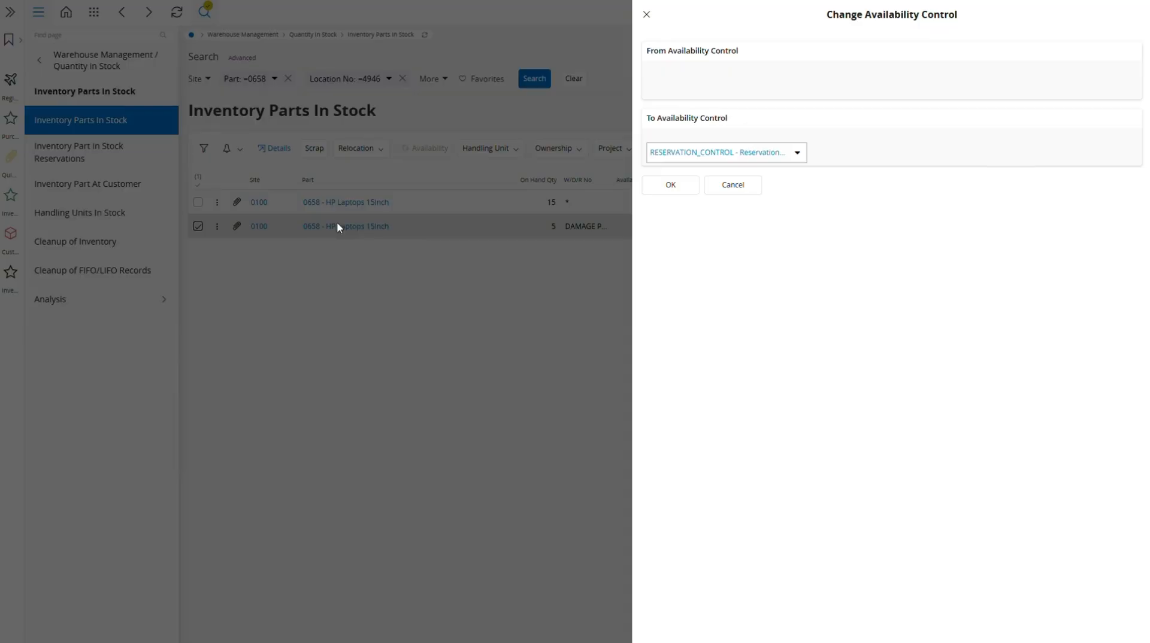
{"action": "left_click", "coordinate": [666, 189]}
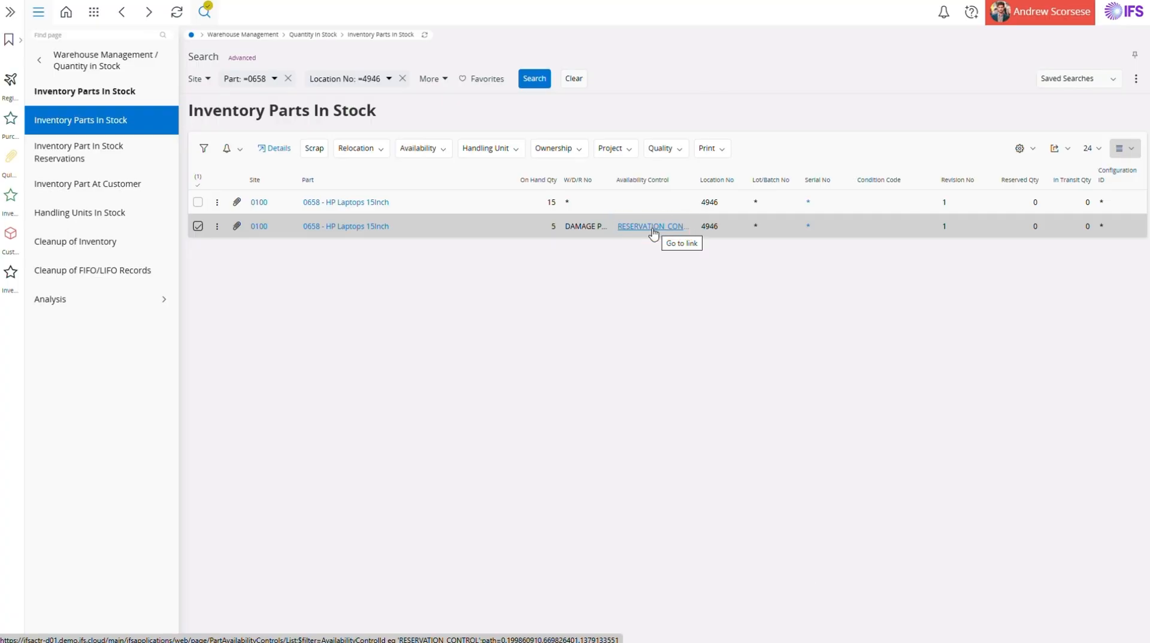
Step: Check part 0658 in Inventory Part Availability Planning and in the manual reservations for the customer order's laptop line
{"action": "left_click", "coordinate": [10, 213]}
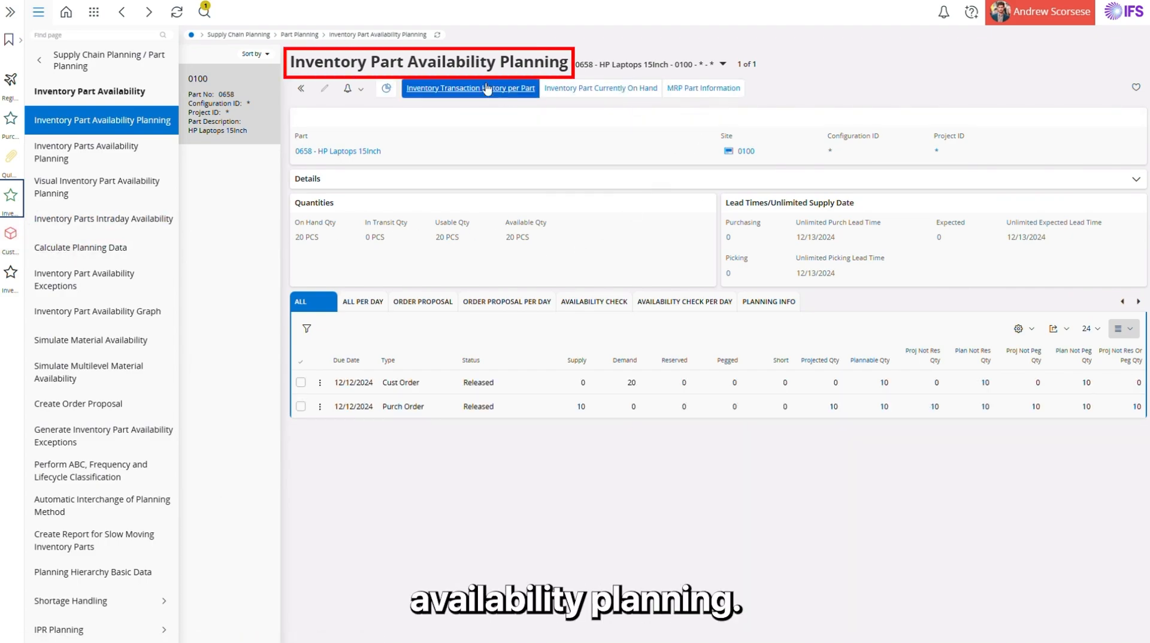
{"action": "left_click", "coordinate": [437, 35]}
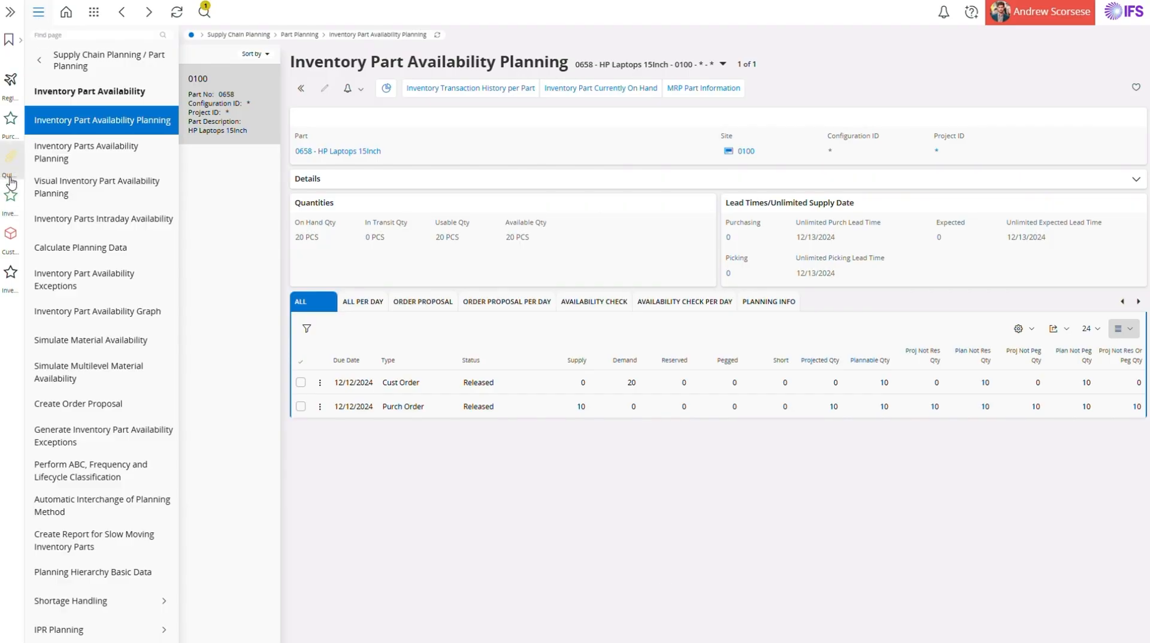
{"action": "left_click", "coordinate": [12, 235]}
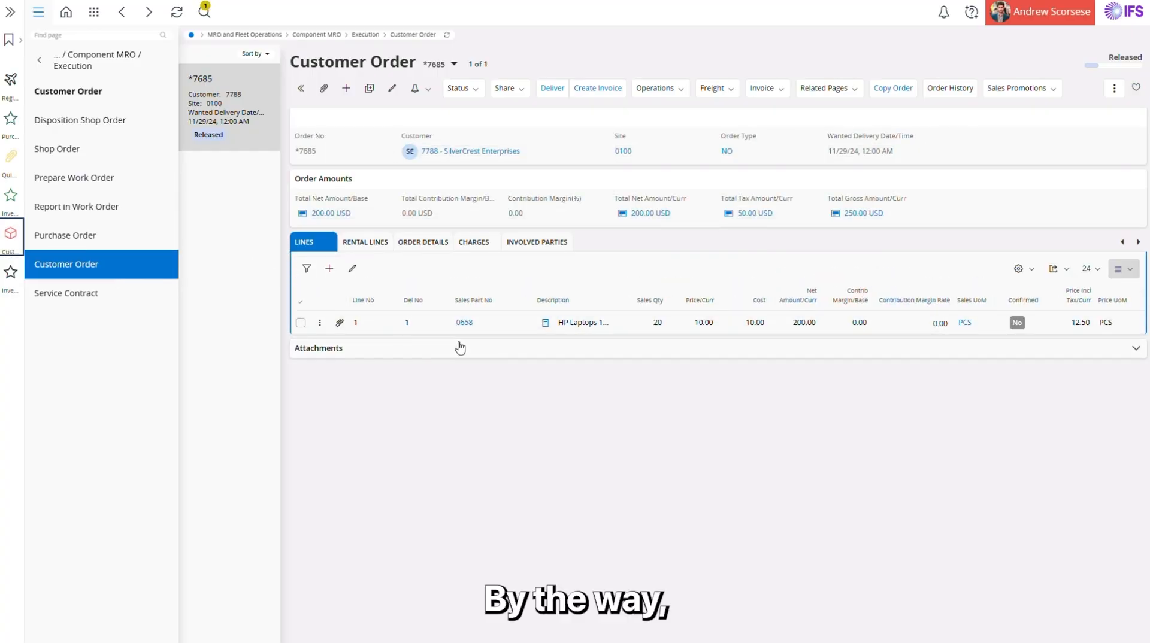
{"action": "left_click", "coordinate": [301, 323]}
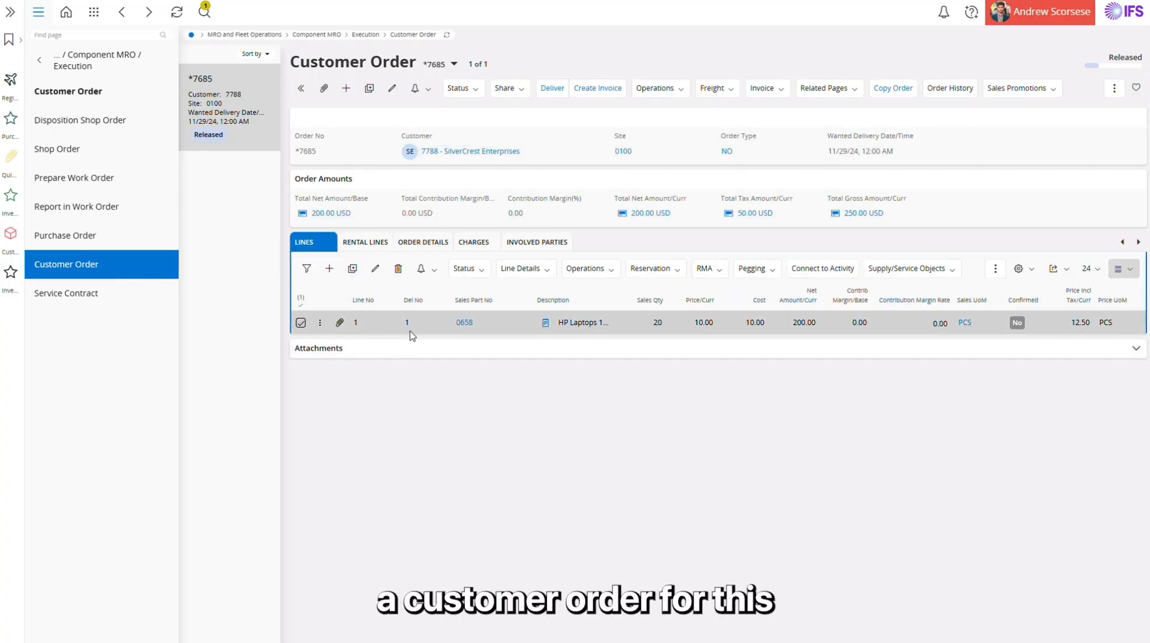
{"action": "left_click", "coordinate": [646, 270]}
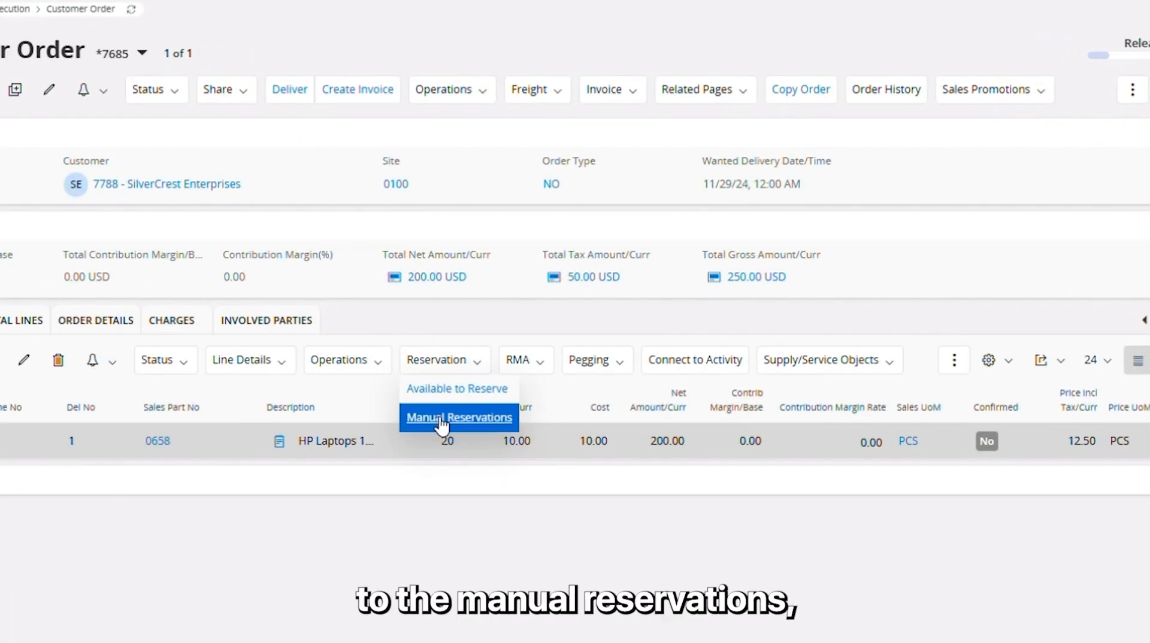
{"action": "left_click", "coordinate": [441, 419]}
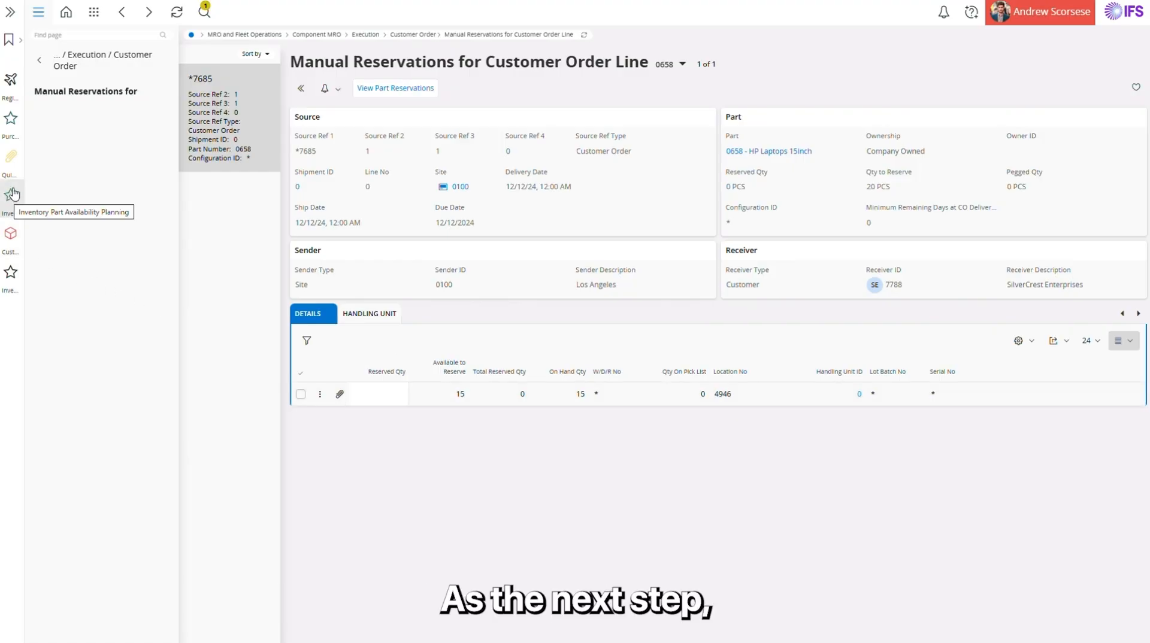
Step: Search Inventory Parts In Stock again for part 0658 at location 4946
{"action": "left_click", "coordinate": [9, 271]}
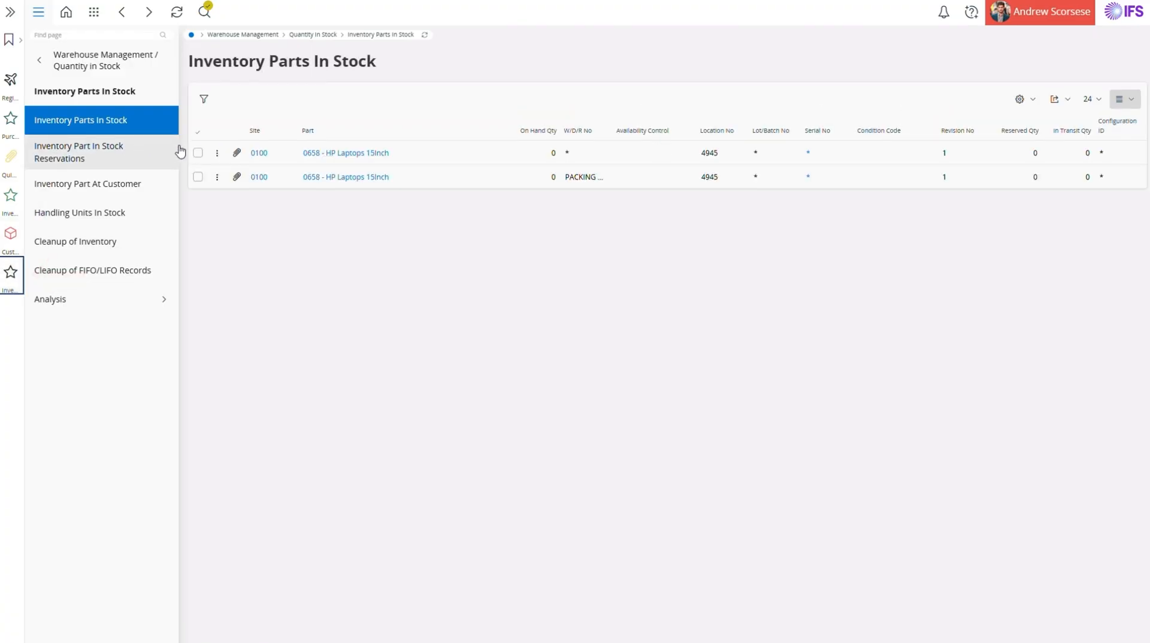
{"action": "left_click", "coordinate": [198, 178]}
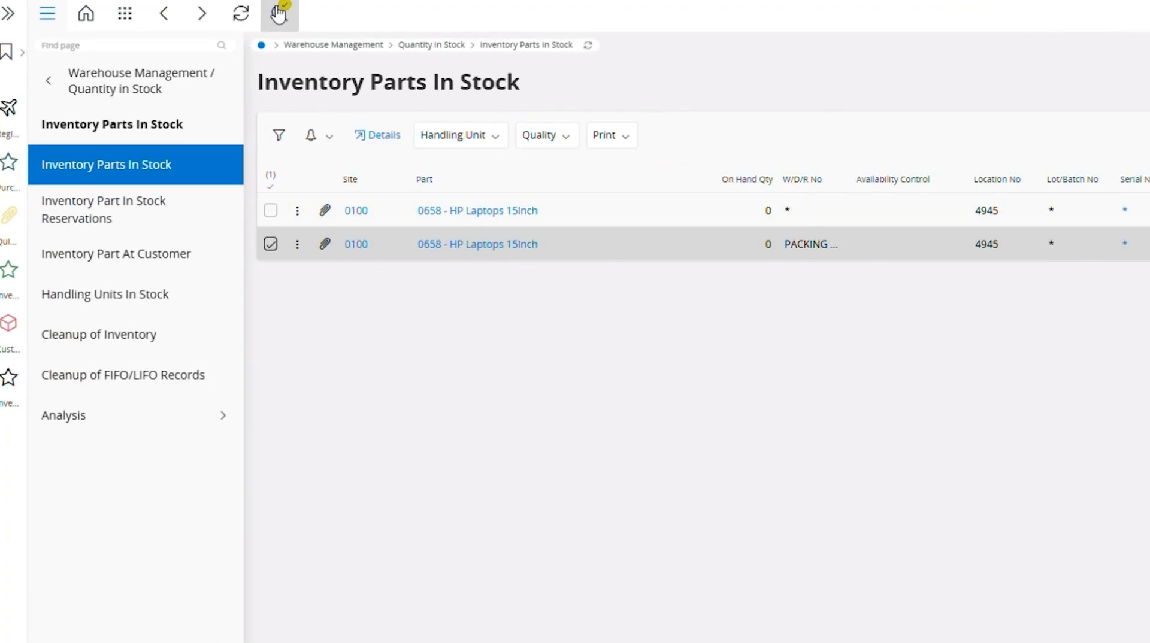
{"action": "left_click", "coordinate": [279, 12]}
{"action": "left_click", "coordinate": [502, 120]}
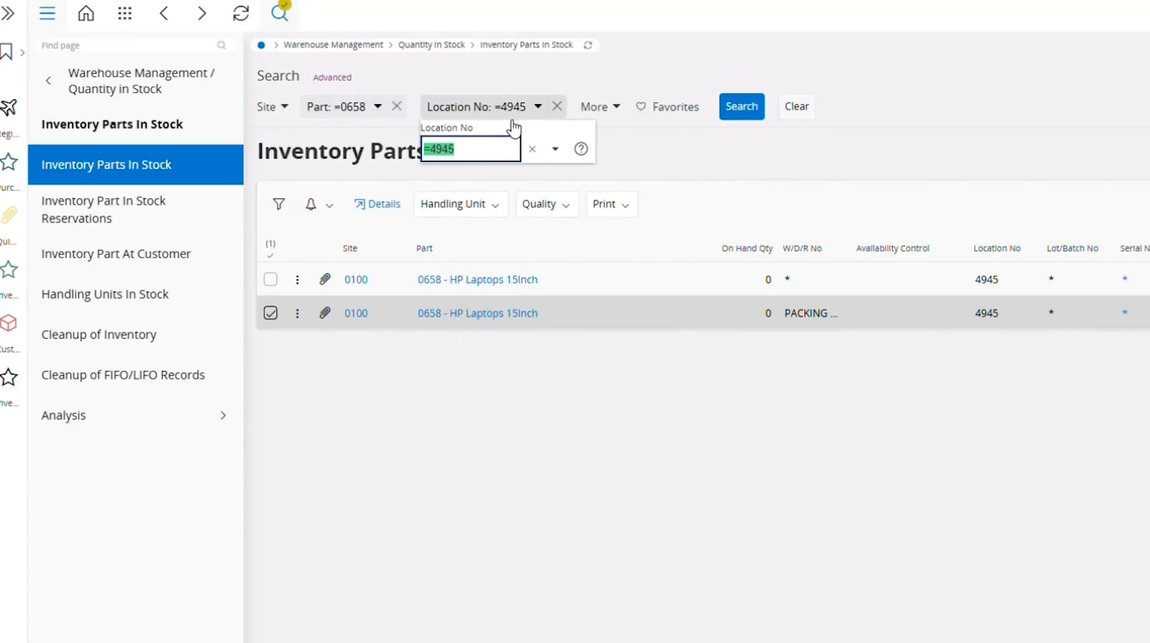
{"action": "left_click", "coordinate": [469, 143]}
{"action": "type", "text": "6"}
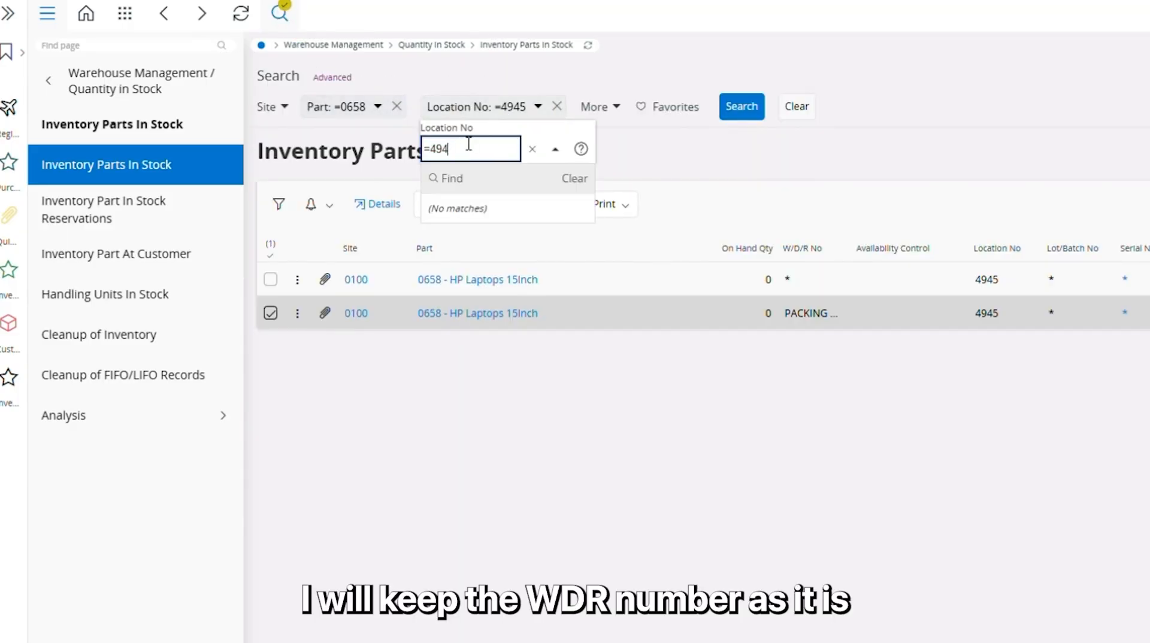
{"action": "key", "text": "Return"}
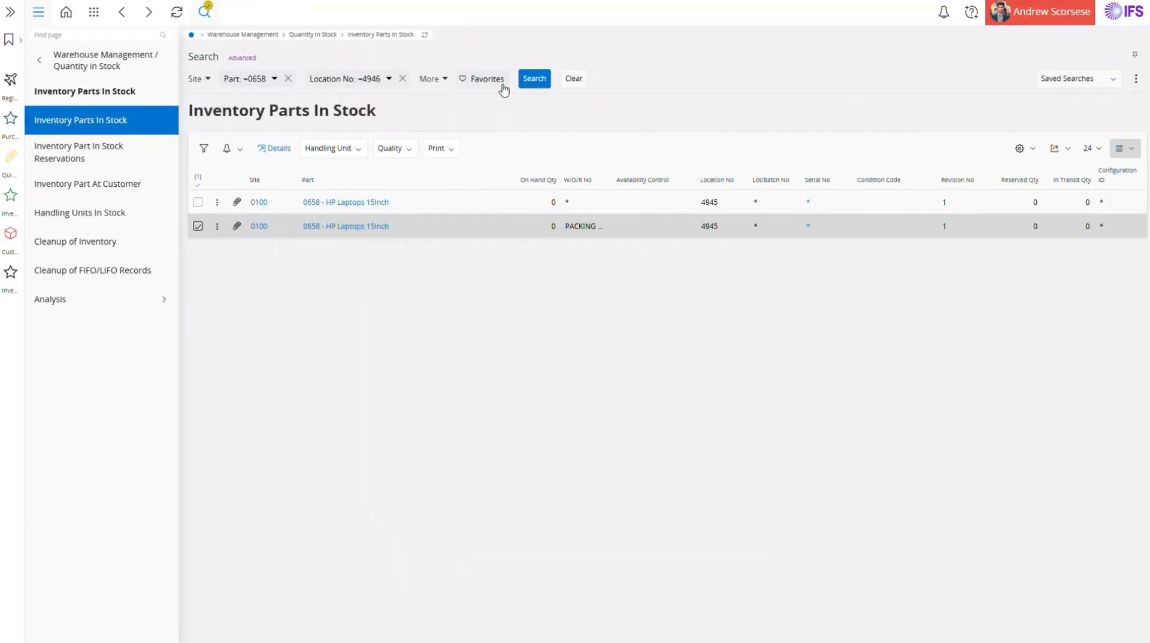
{"action": "left_click", "coordinate": [543, 80]}
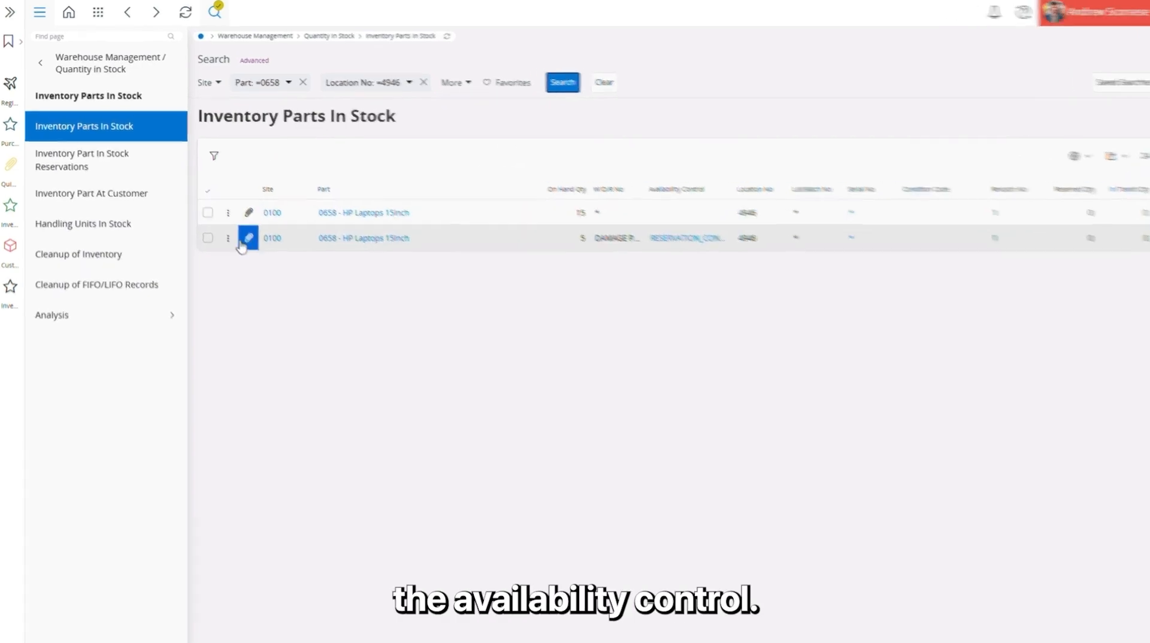
Step: Remove the availability control from the 5-piece DAMAGE PACKING stock line by leaving the new control empty
{"action": "left_click", "coordinate": [208, 238]}
{"action": "left_click", "coordinate": [458, 162]}
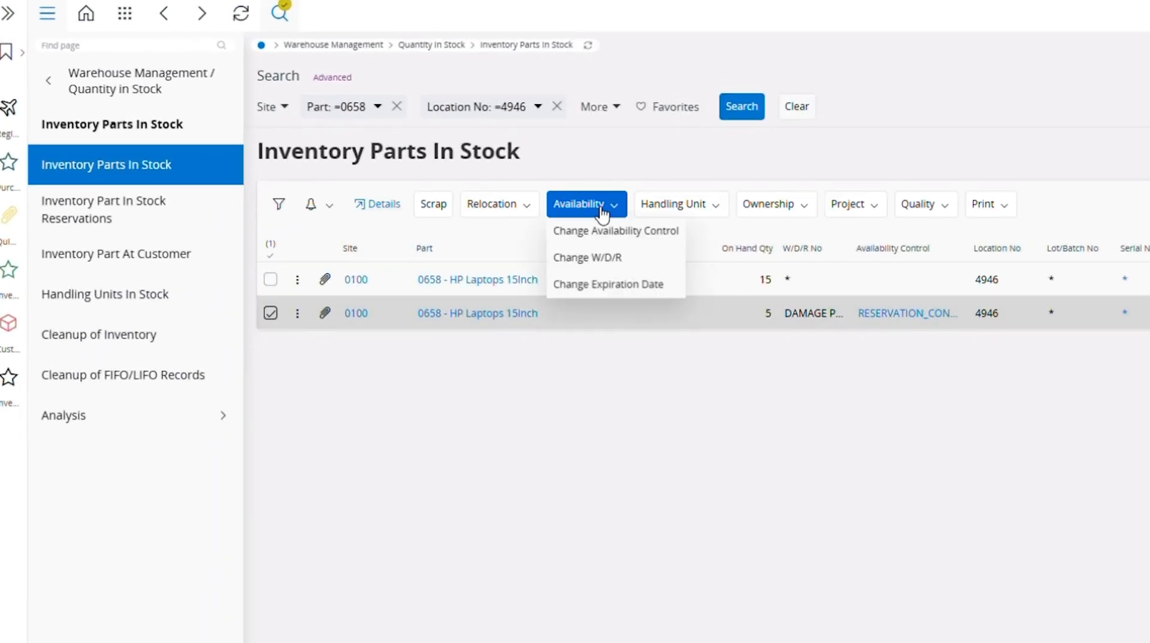
{"action": "left_click", "coordinate": [609, 237]}
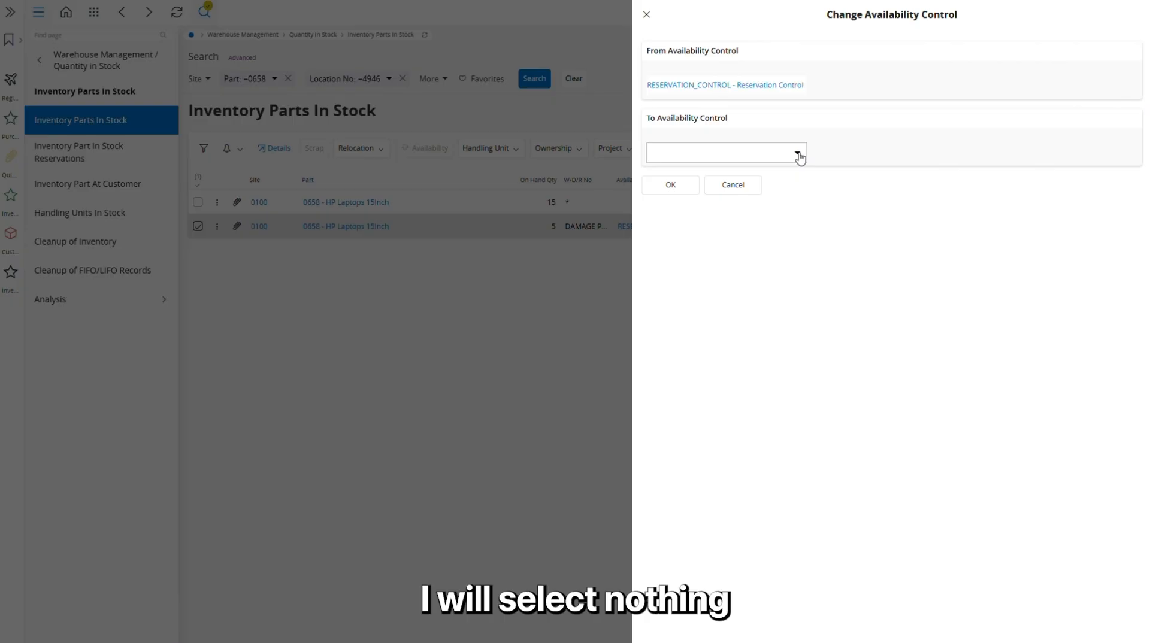
{"action": "left_click", "coordinate": [798, 156]}
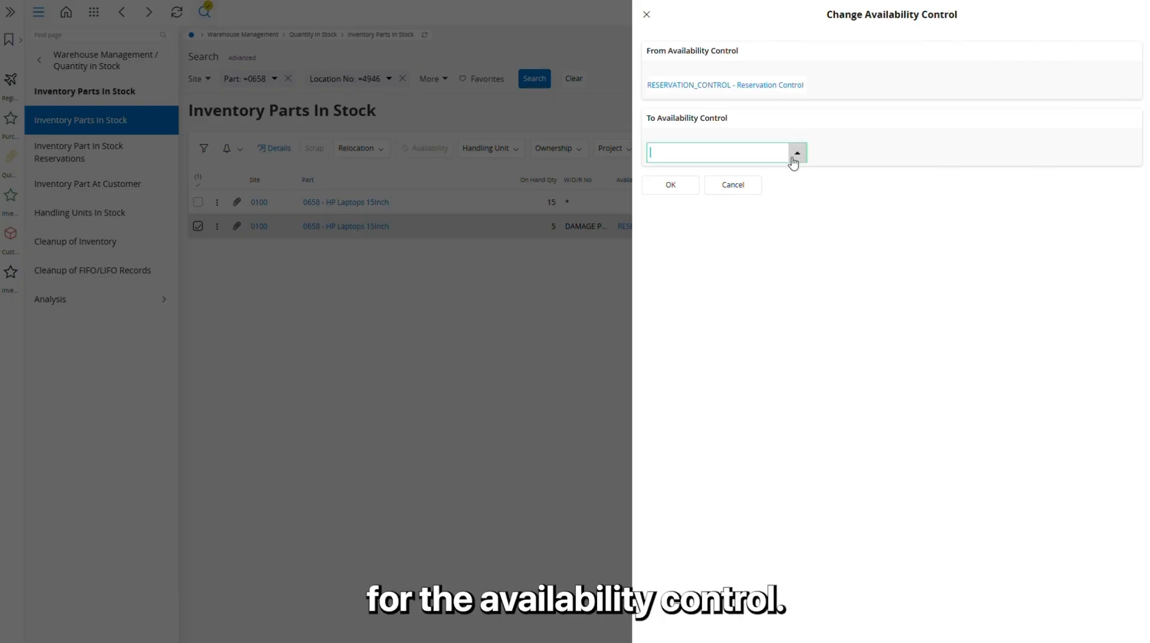
{"action": "left_click", "coordinate": [906, 118]}
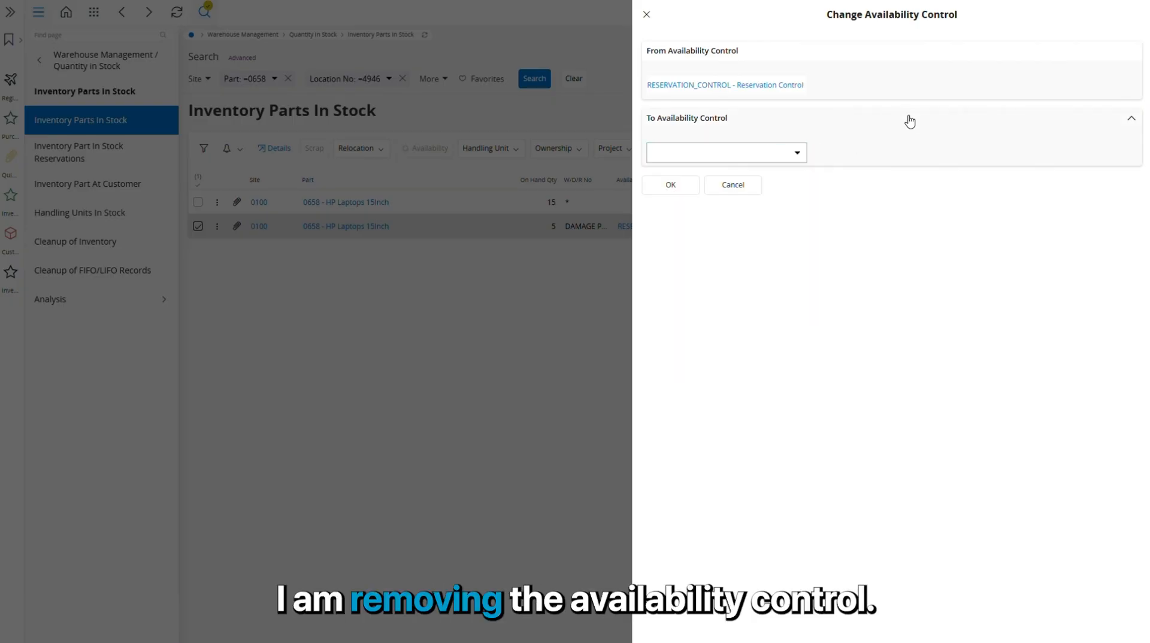
{"action": "left_click", "coordinate": [690, 123]}
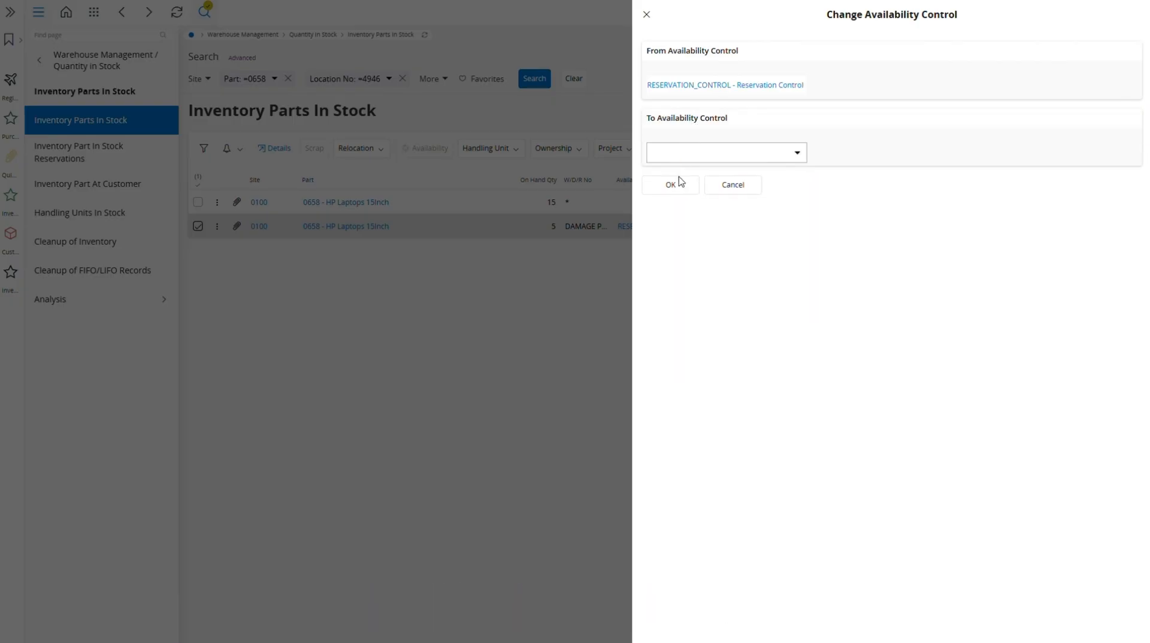
{"action": "left_click", "coordinate": [670, 188]}
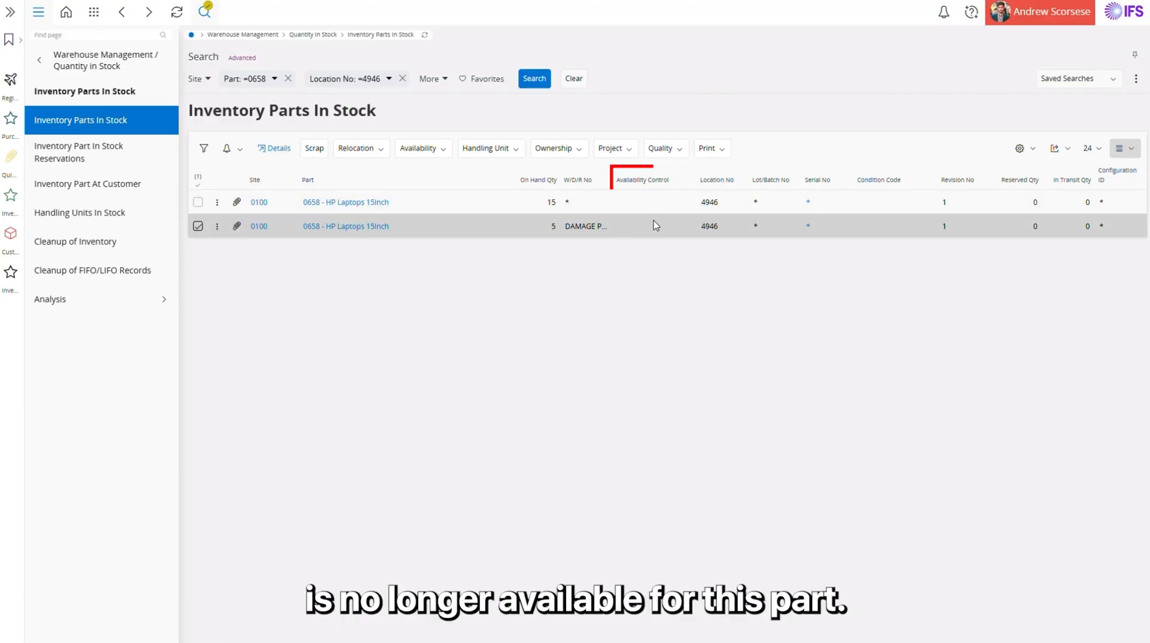
Step: Return to the customer order and open the manual reservations for its 20-piece line of part 0658
{"action": "left_click", "coordinate": [5, 246]}
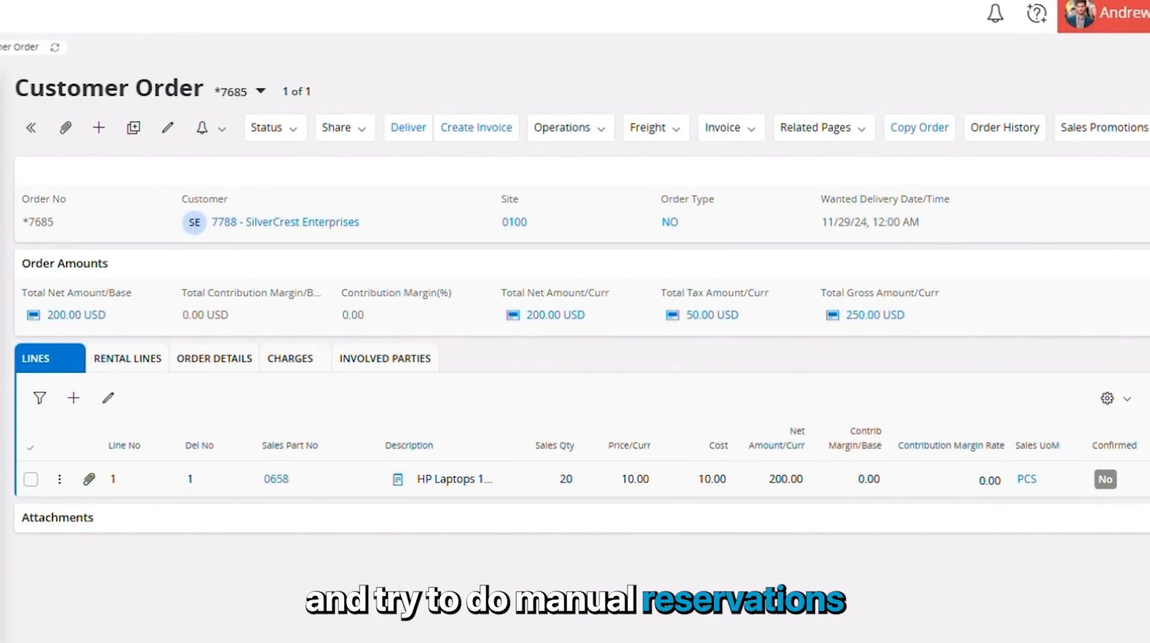
{"action": "left_click", "coordinate": [32, 479]}
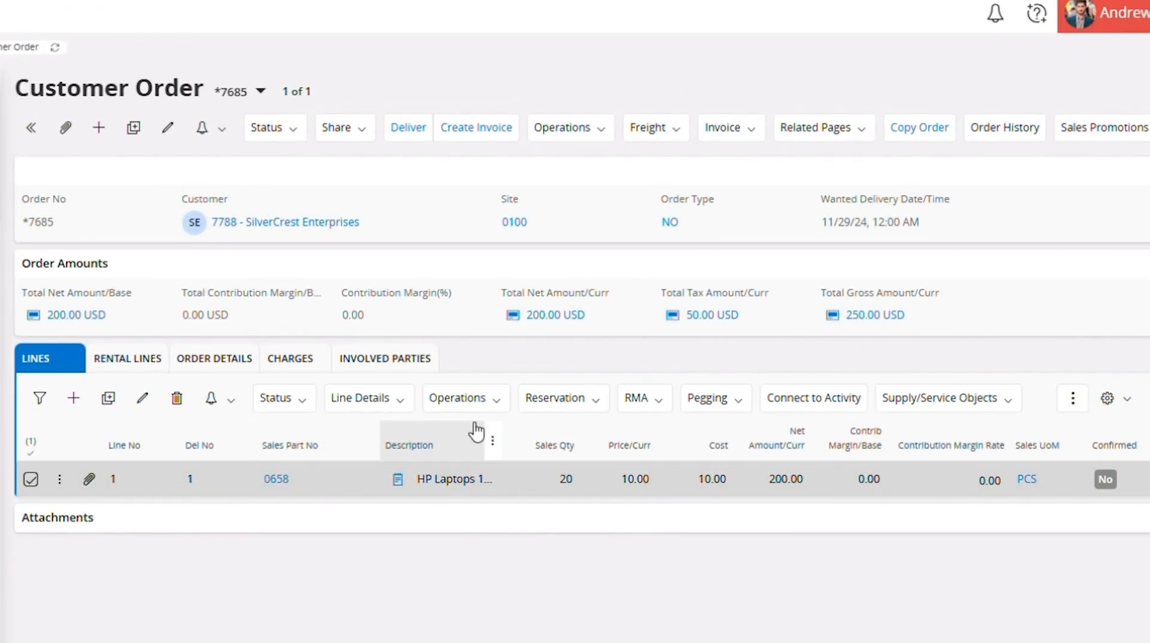
{"action": "left_click", "coordinate": [549, 400]}
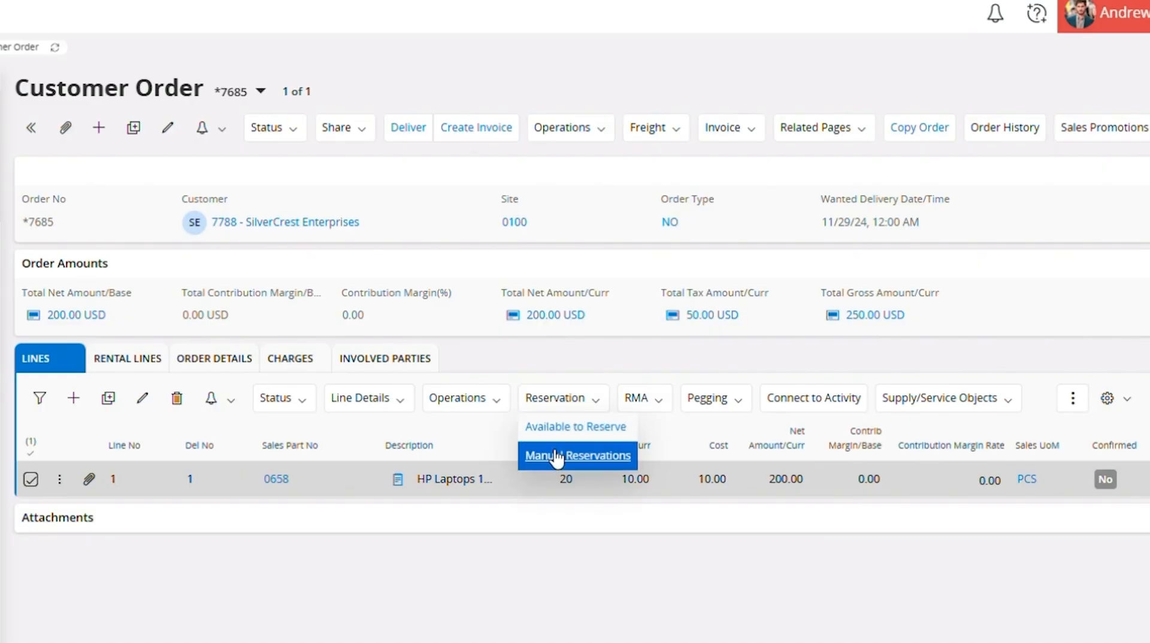
{"action": "left_click", "coordinate": [548, 457]}
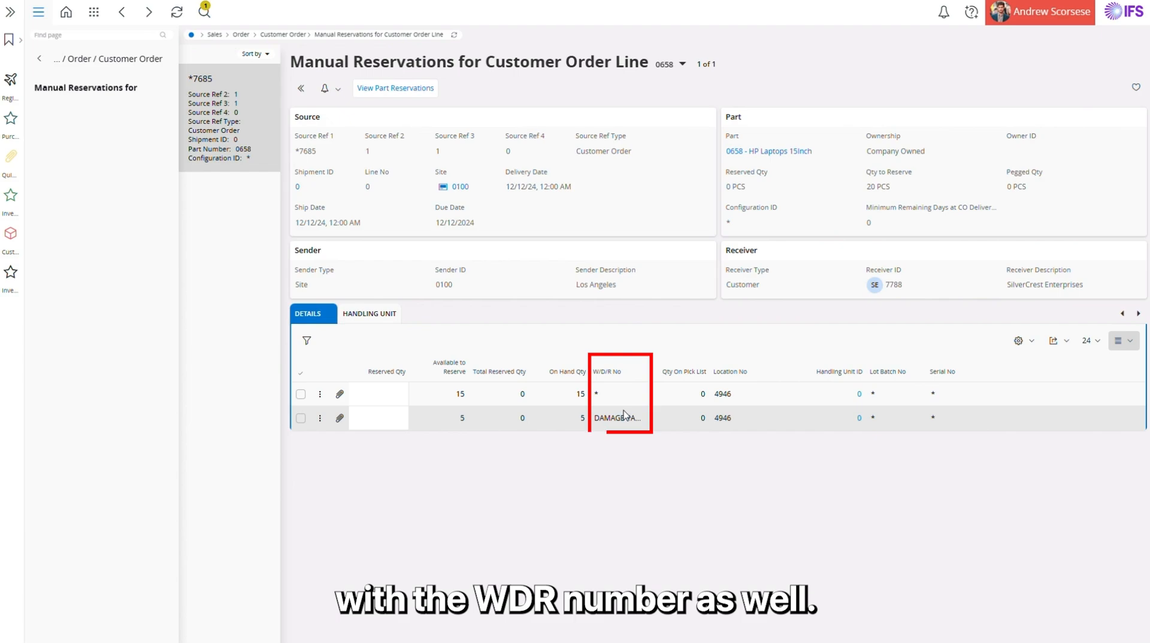
Step: Reserve 15 pieces from the stock line without a W/D/R number and 5 from the DAMAGE PACKING line, saving both
{"action": "left_click", "coordinate": [379, 393]}
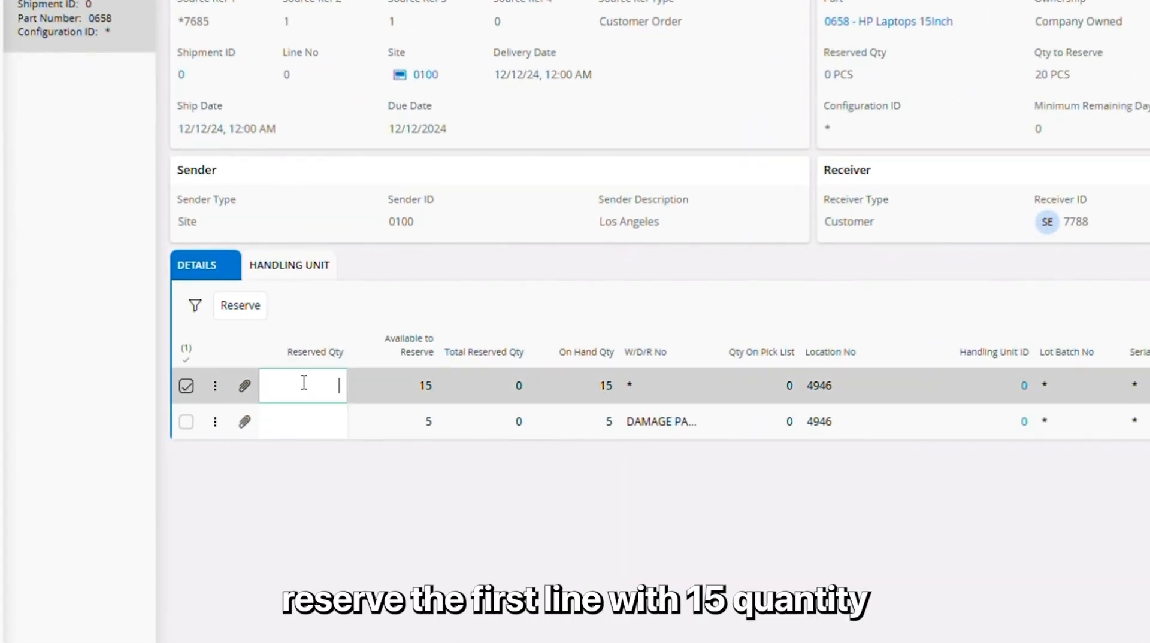
{"action": "type", "text": "15"}
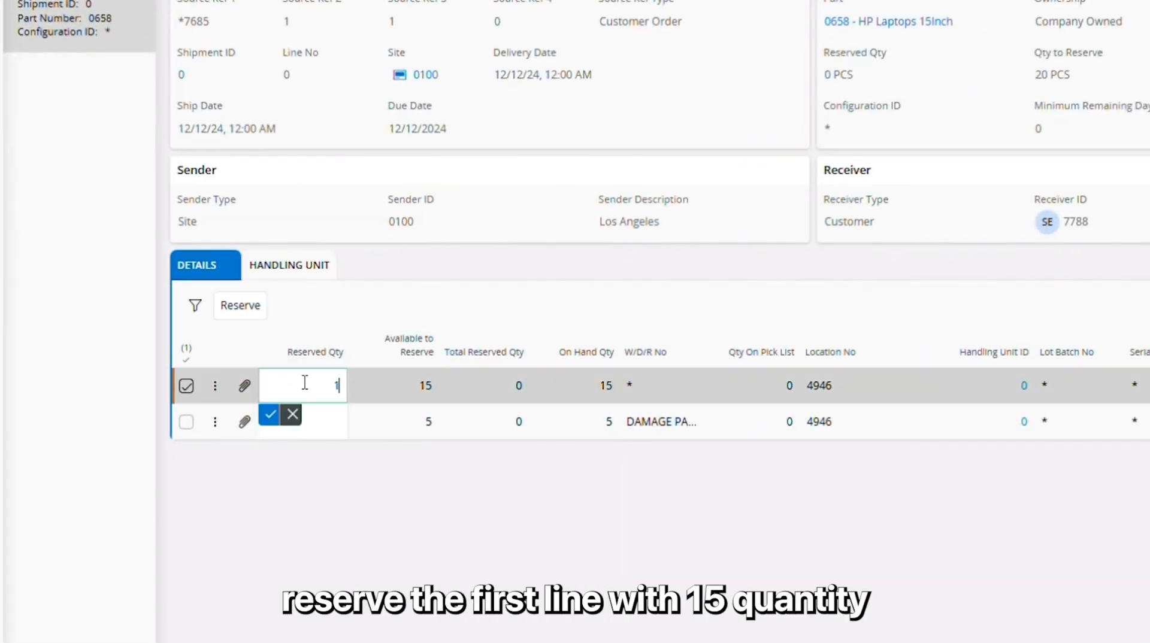
{"action": "left_click", "coordinate": [277, 419]}
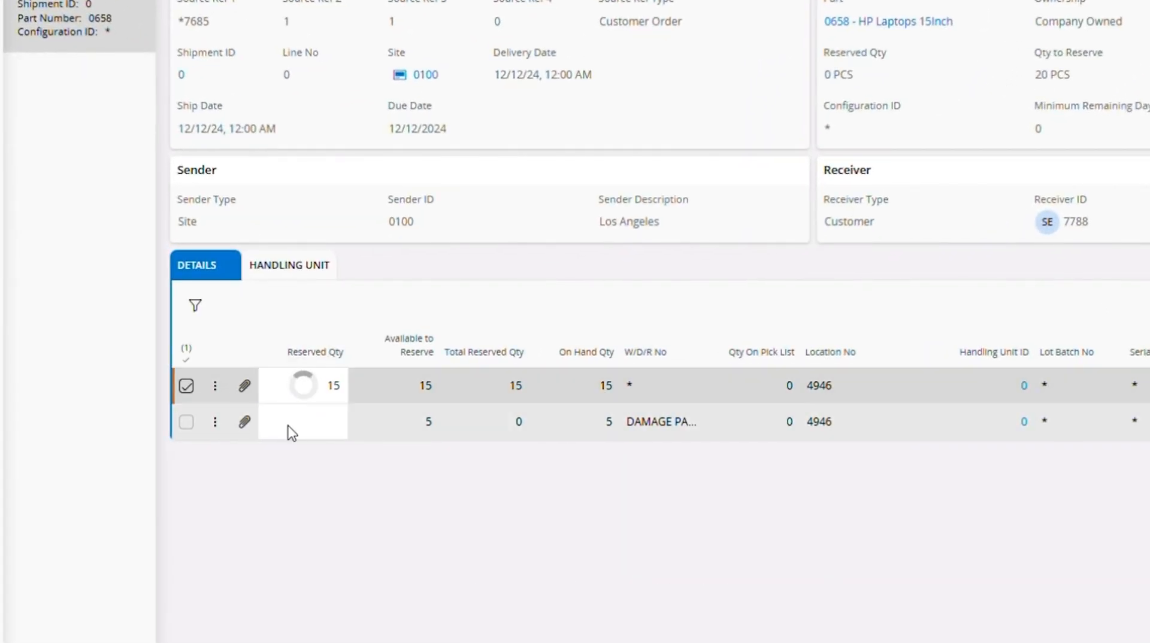
{"action": "left_click", "coordinate": [313, 426]}
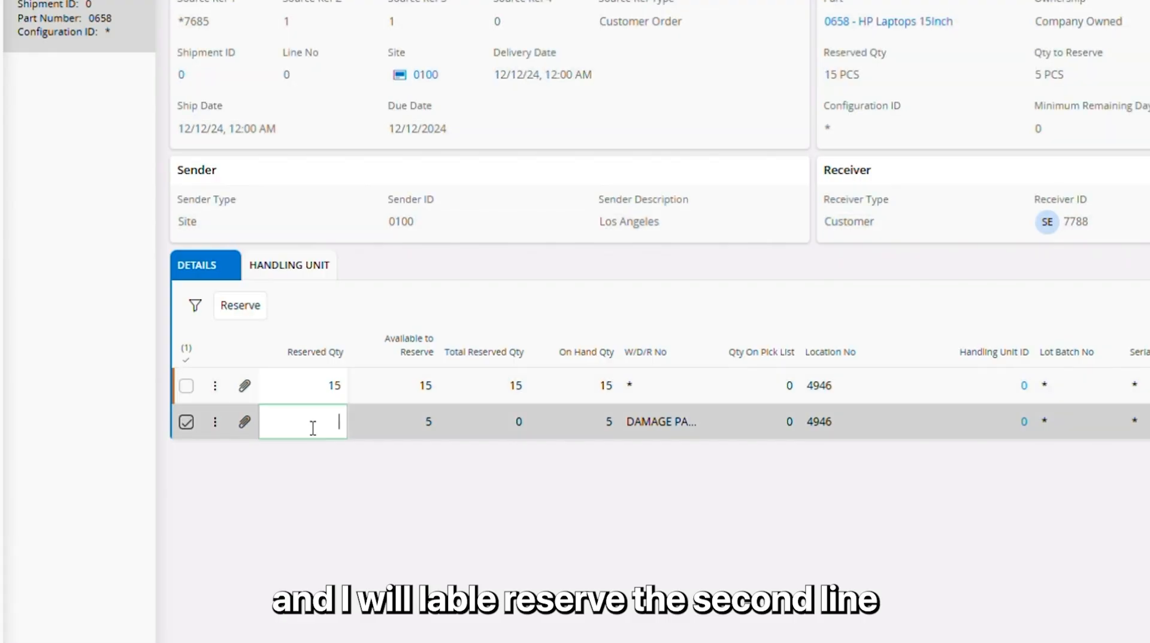
{"action": "type", "text": "5"}
{"action": "left_click", "coordinate": [277, 453]}
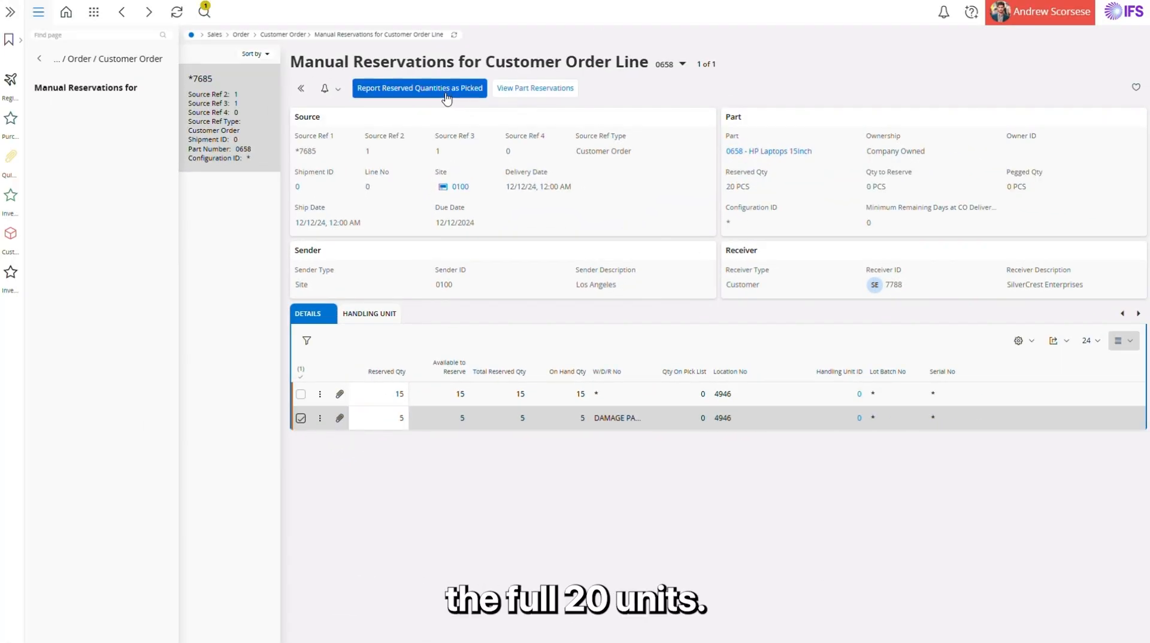
Step: Report the reserved quantities as picked, confirm, and go back to the customer order
{"action": "left_click", "coordinate": [445, 92]}
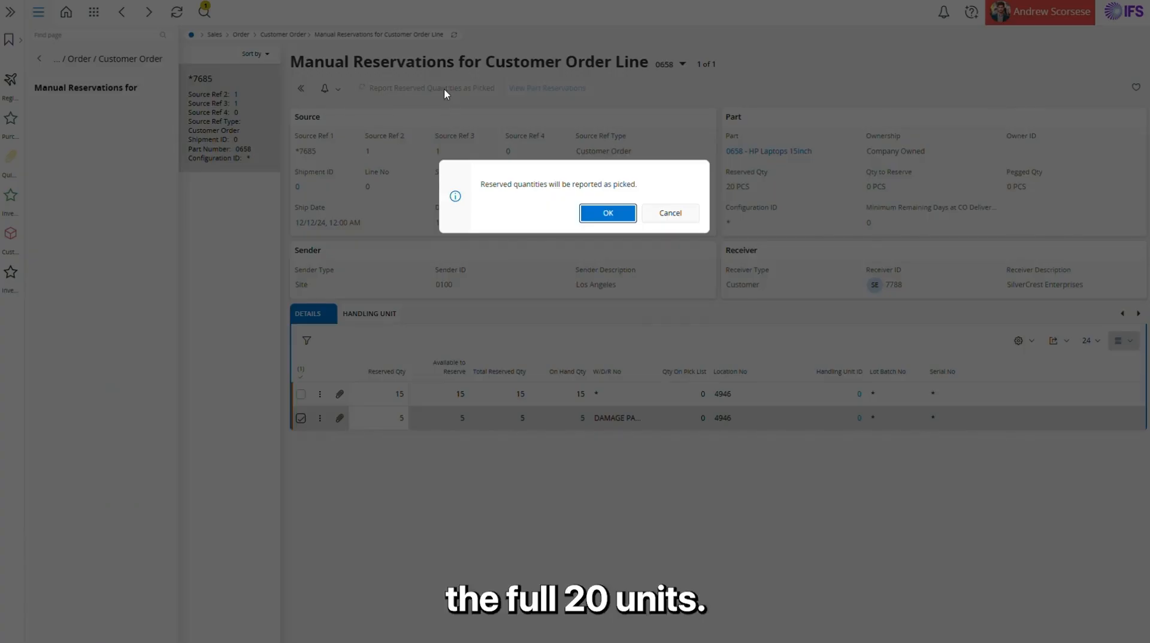
{"action": "left_click", "coordinate": [608, 214]}
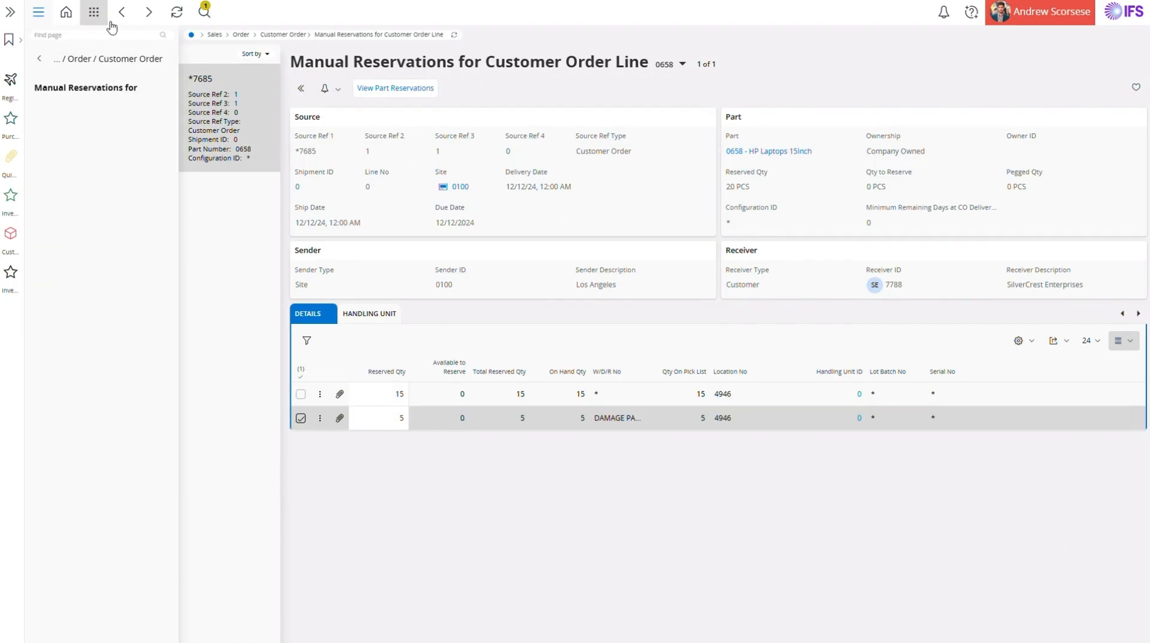
{"action": "left_click", "coordinate": [144, 57]}
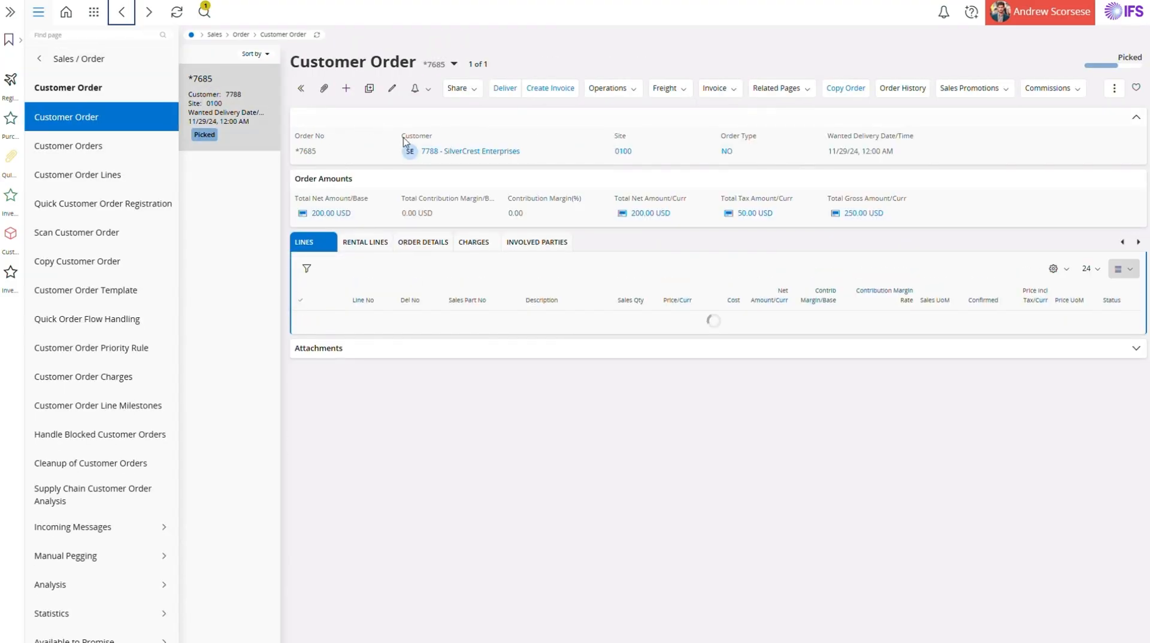